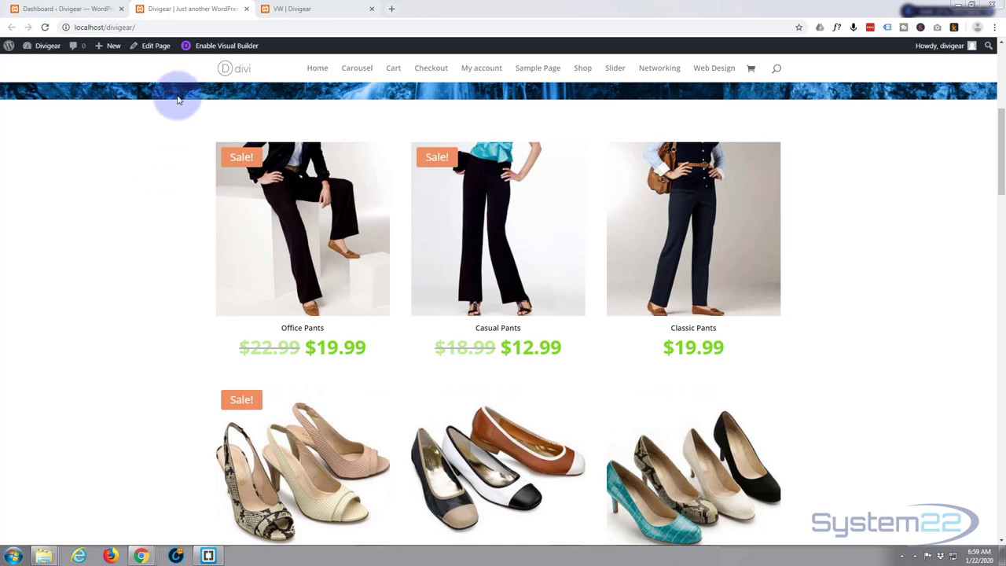
Switch to the VW page in the visual builder and give its empty section a blue background color.
click(295, 8)
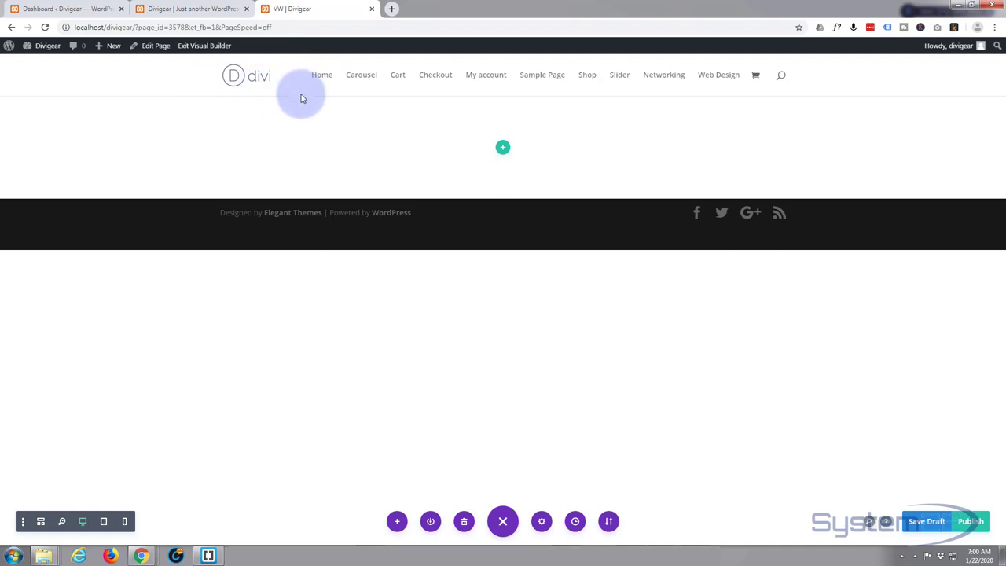
mouse_move(299, 97)
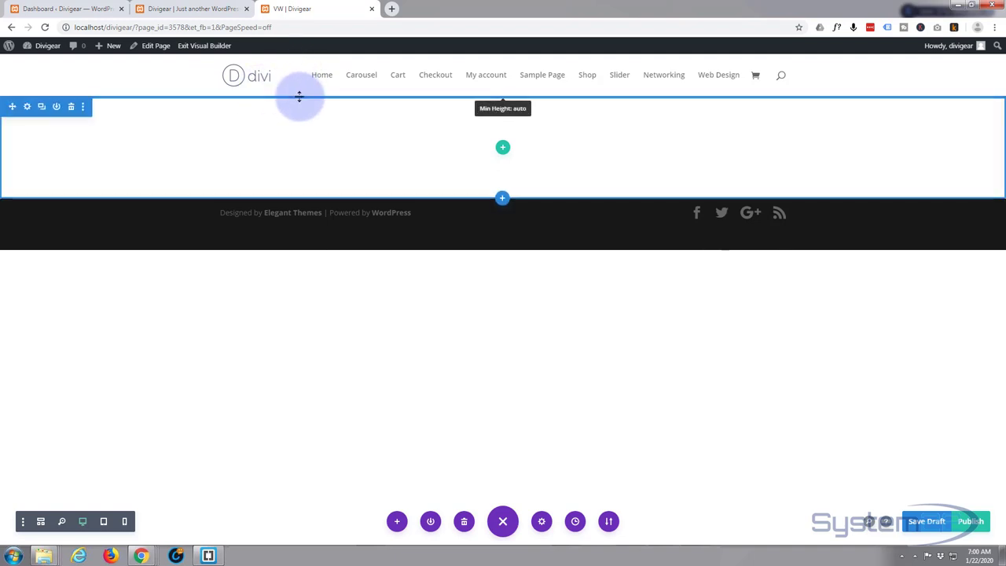
click(27, 107)
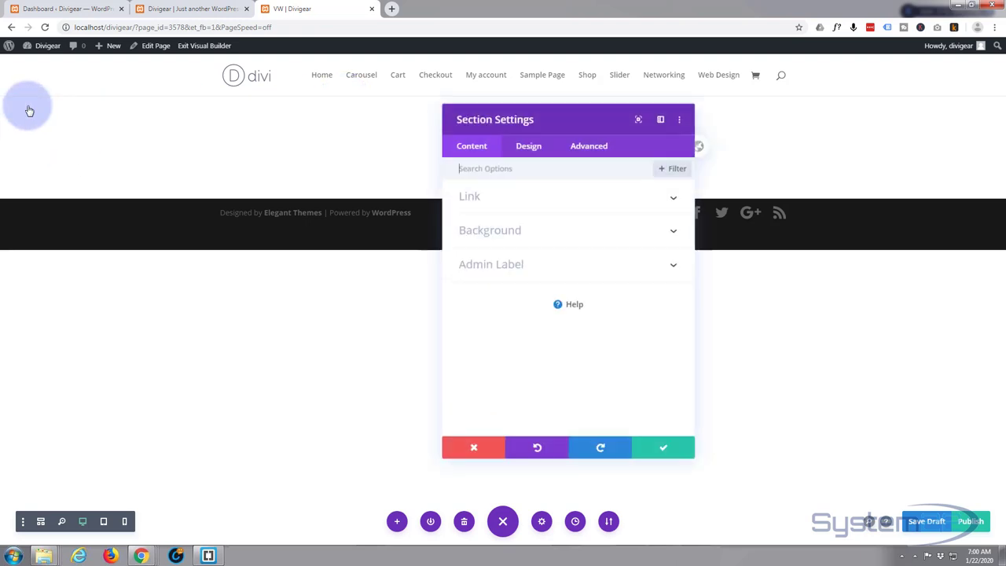
click(555, 232)
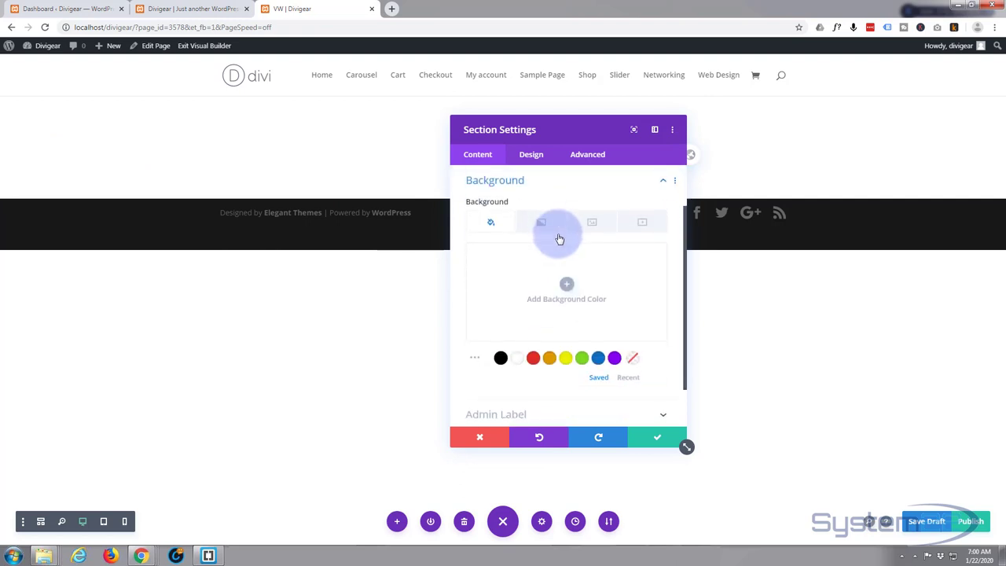
click(598, 358)
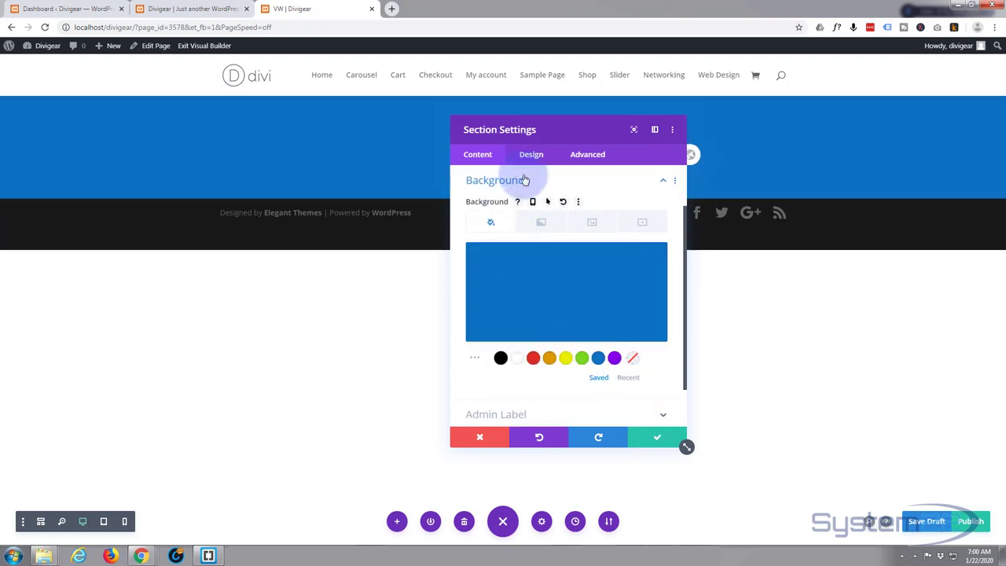
click(659, 444)
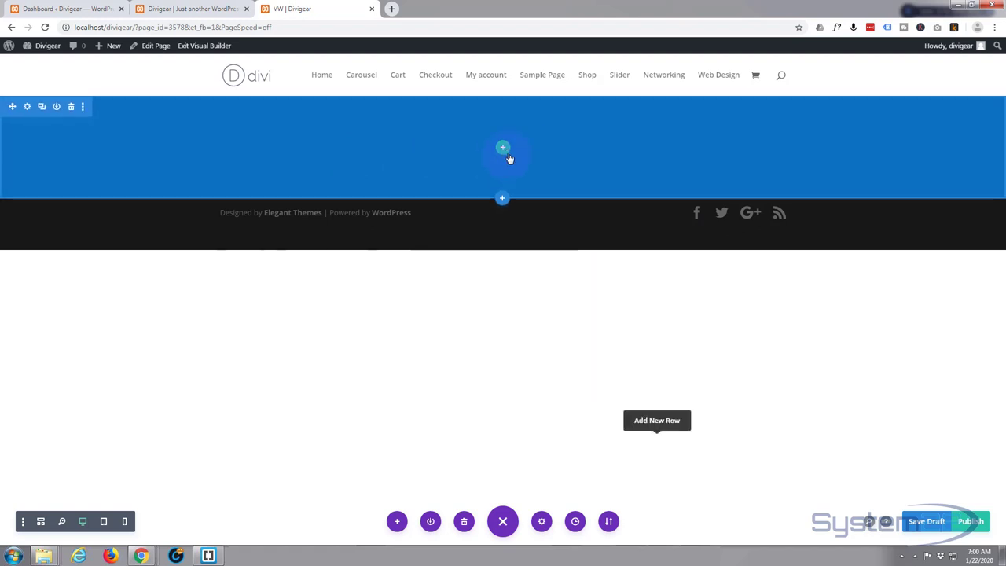
Insert a single-column row in the blue section and add a Call To Action module with its default content.
click(503, 148)
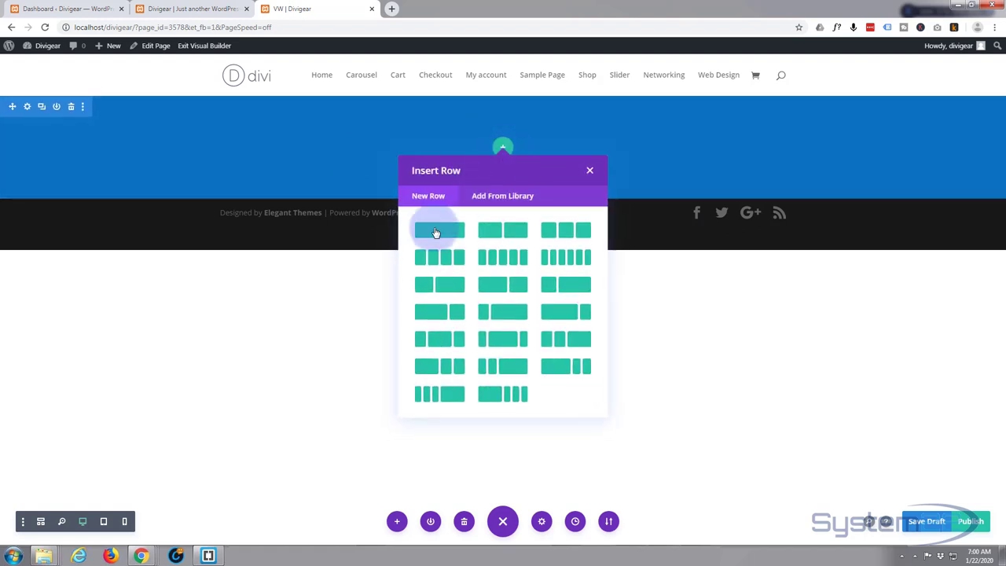
click(437, 234)
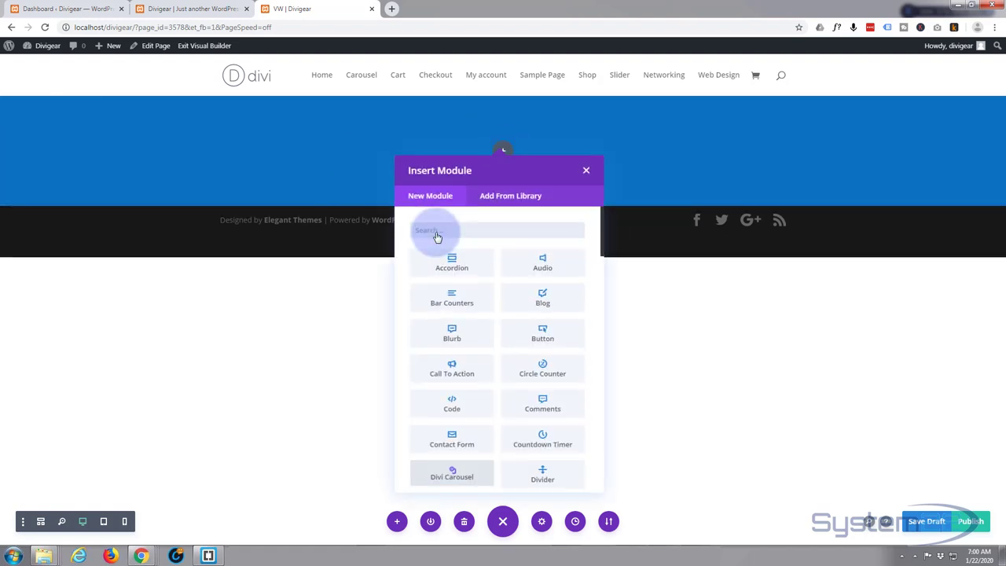
click(454, 371)
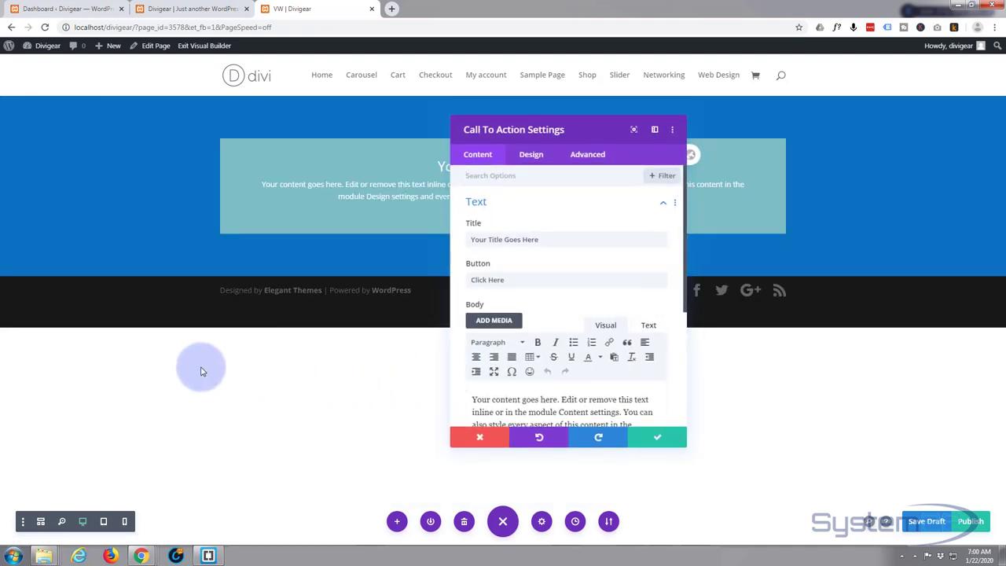
click(656, 438)
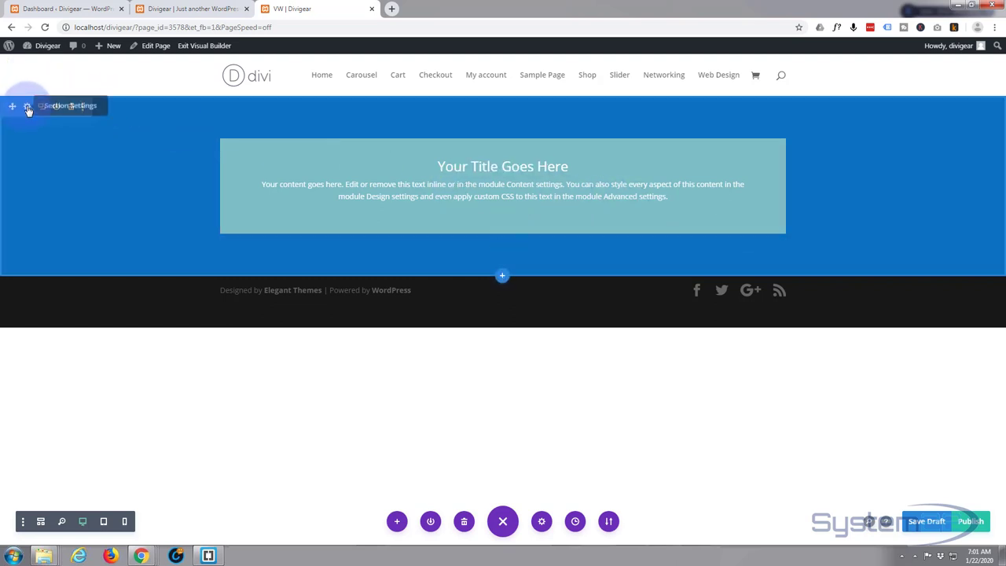
Set the blue section's width to 75% in its sizing options and save the section settings.
click(28, 108)
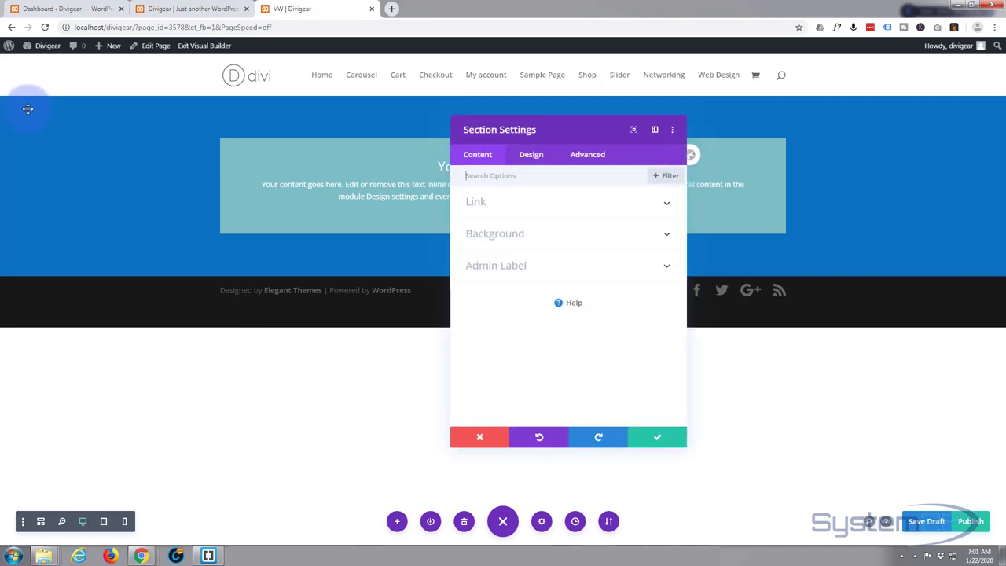
drag(562, 141, 719, 313)
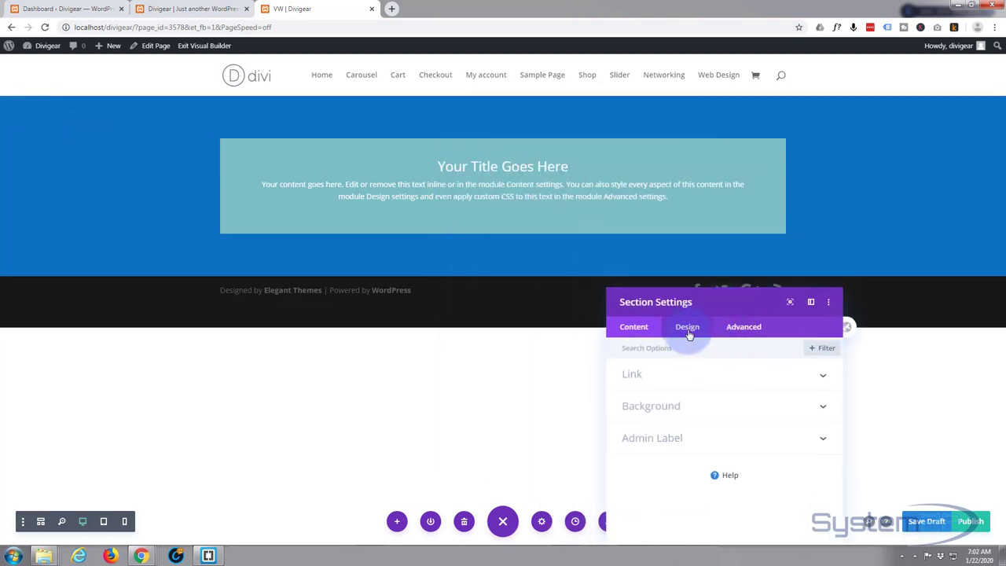
click(686, 328)
click(694, 348)
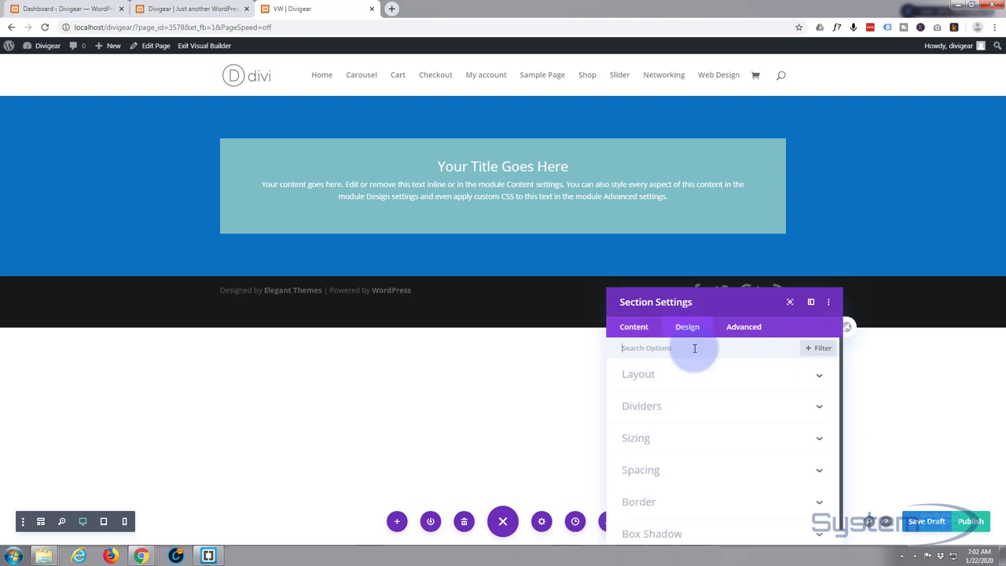
click(703, 444)
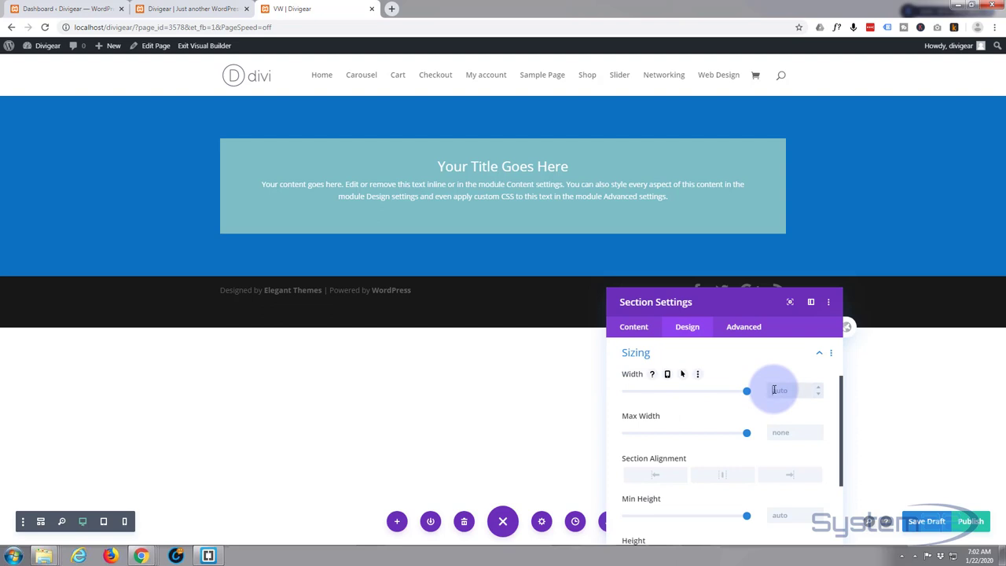
click(775, 390)
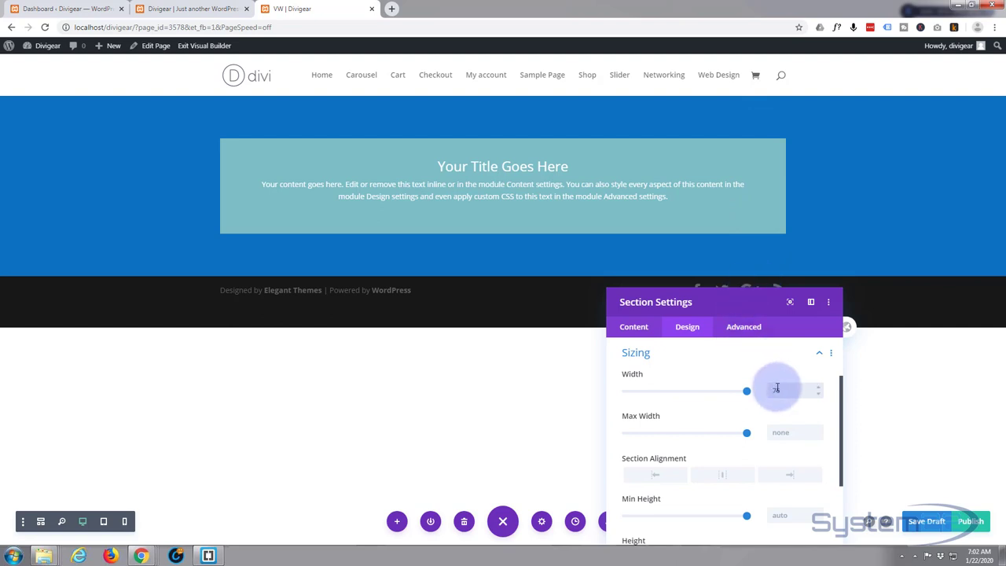
text(75%)
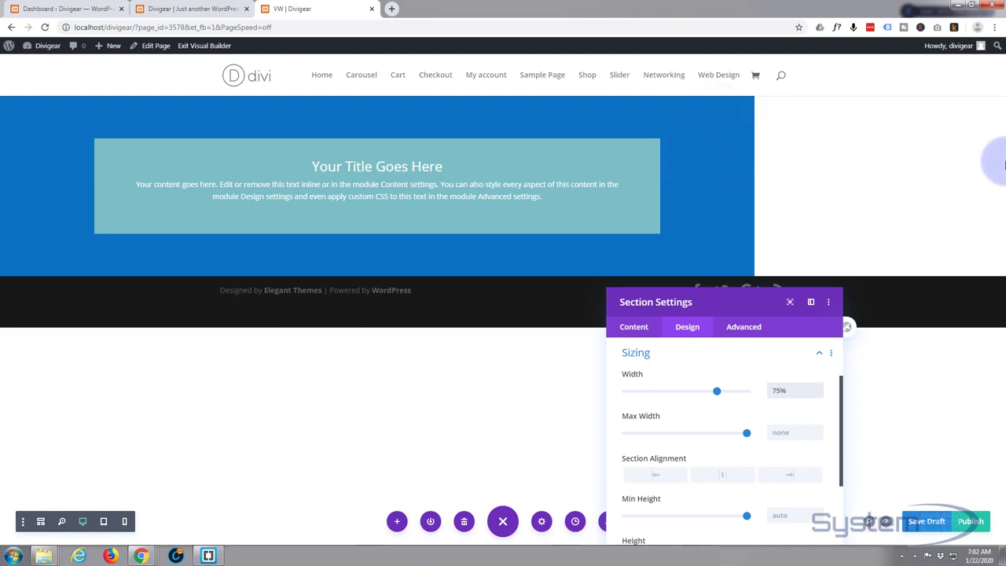
drag(752, 279, 797, 105)
click(859, 436)
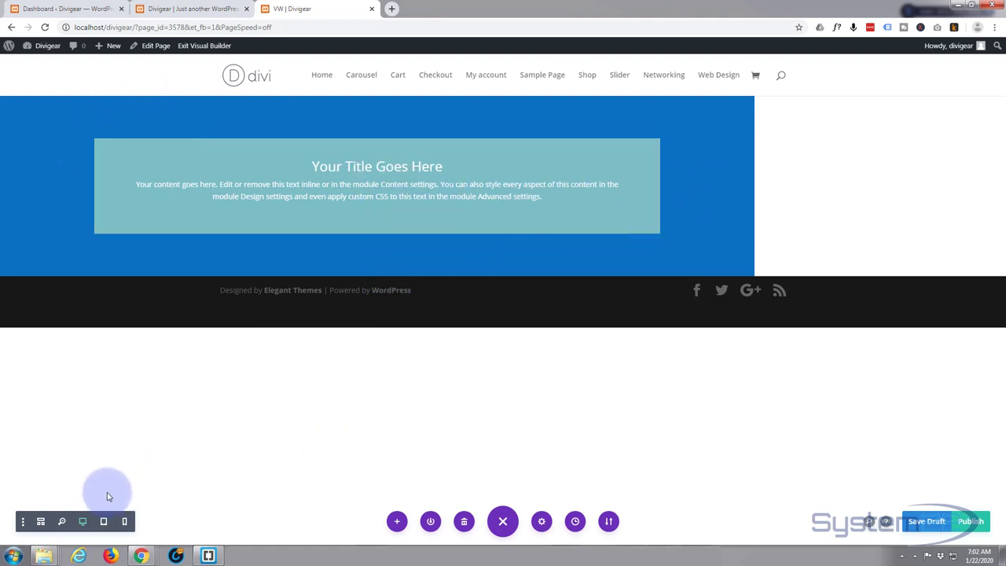
Preview the section's width in the tablet and phone views, then return to the desktop view.
click(106, 522)
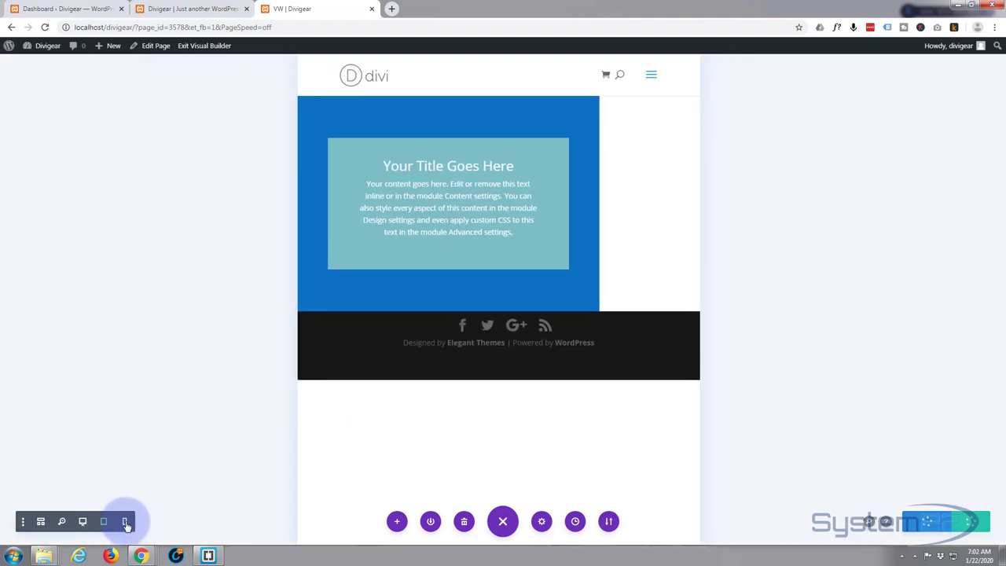
click(125, 522)
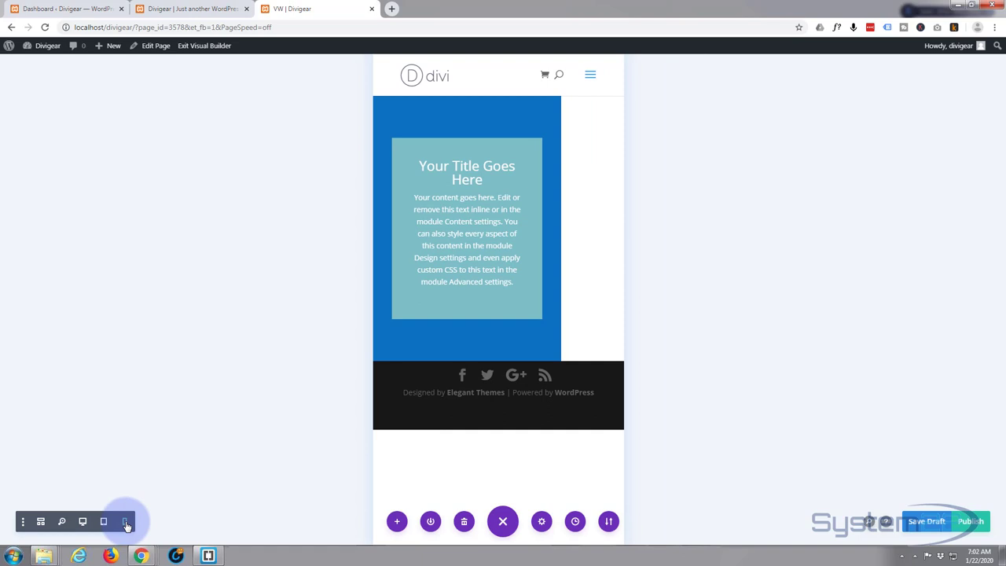
click(83, 522)
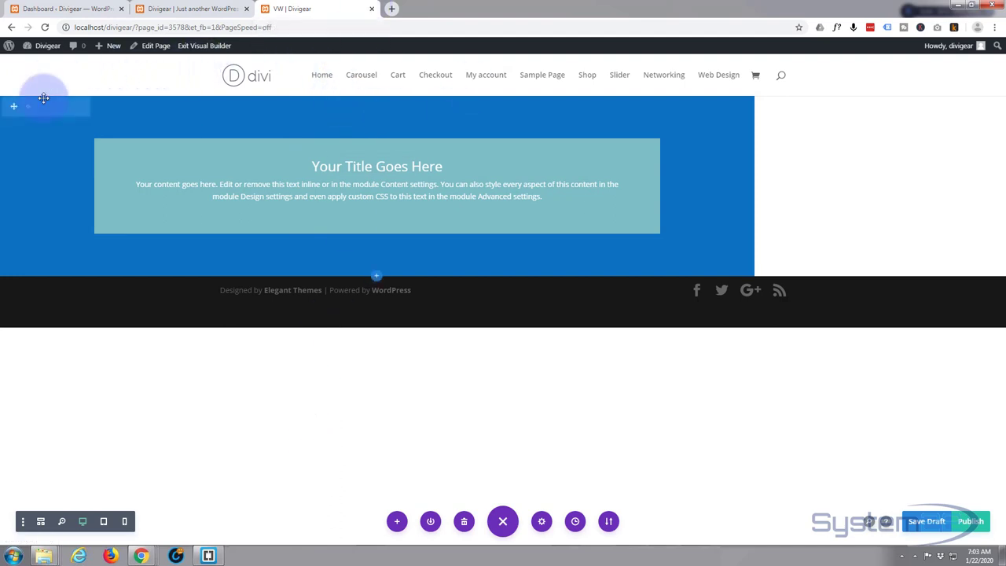
Set the blue section's height to 75vh and move the settings window off the section.
click(28, 107)
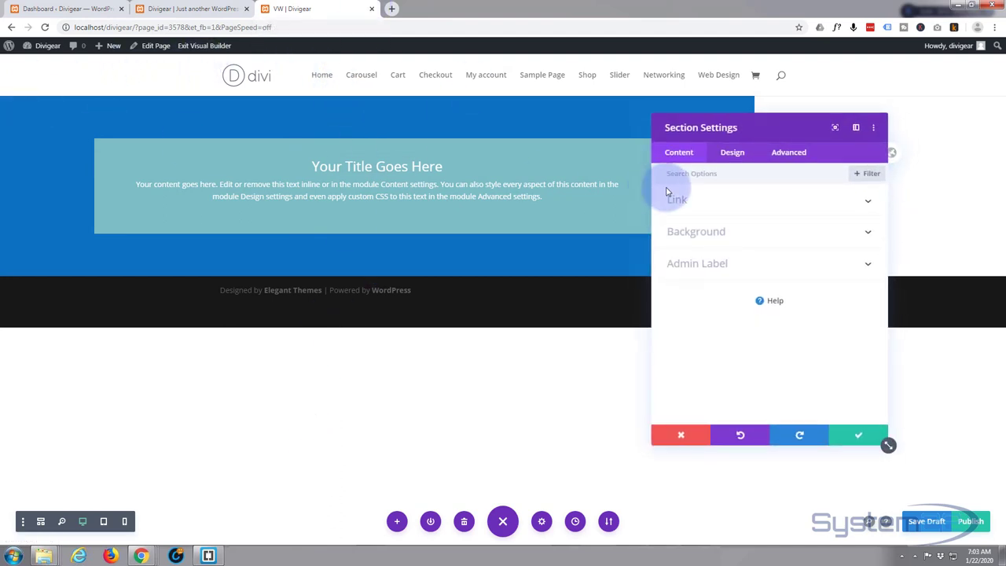
click(739, 155)
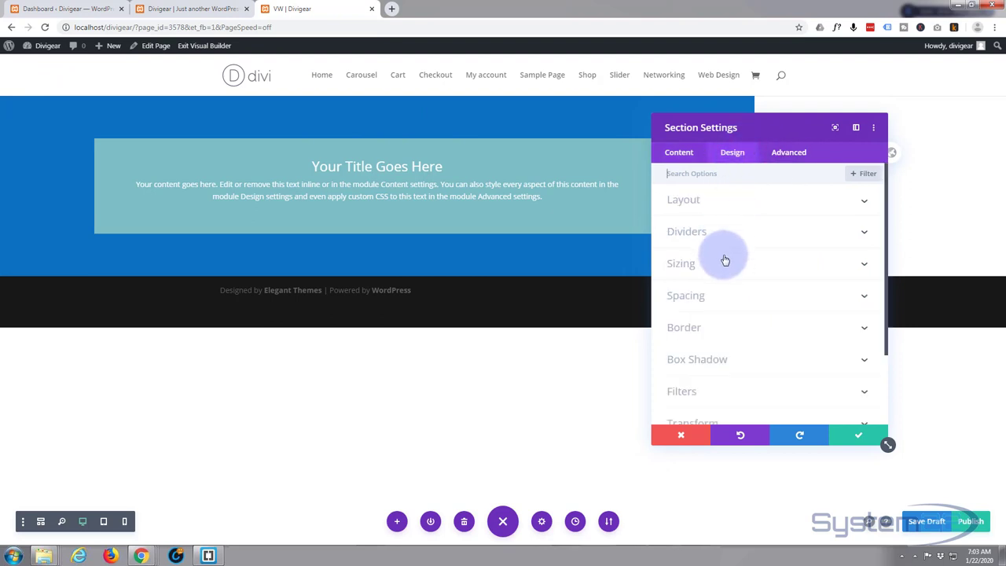
click(728, 263)
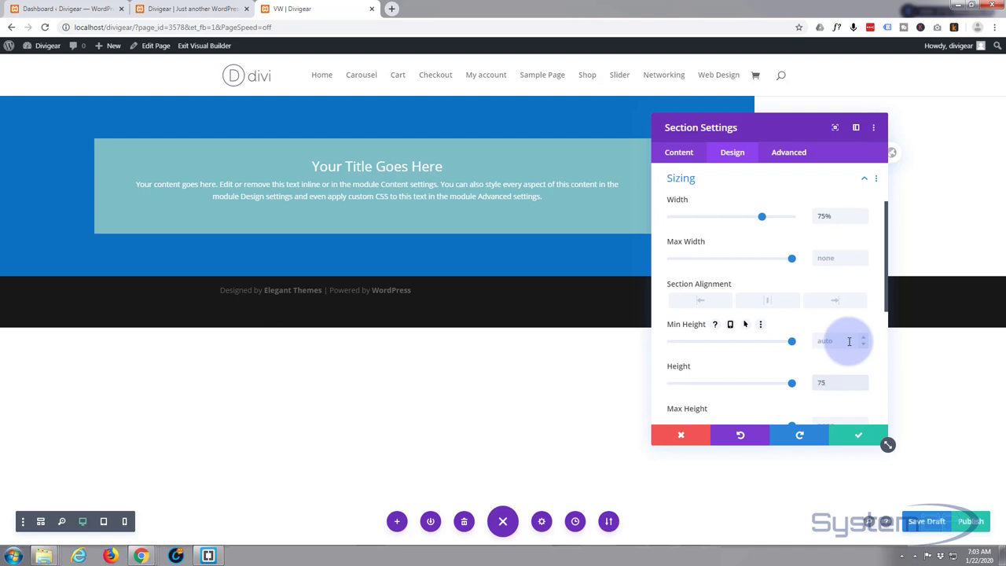
text(px)
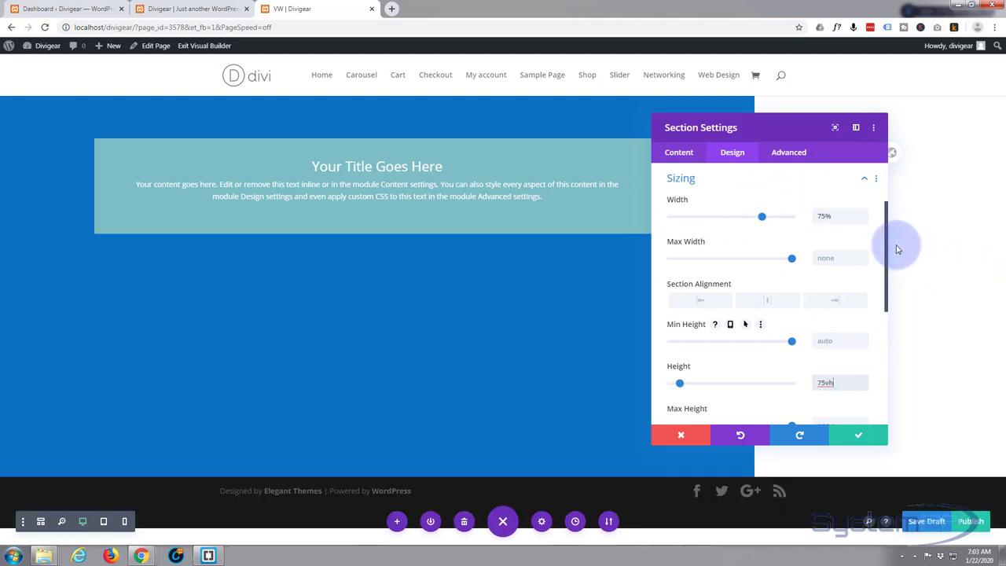
drag(813, 135, 936, 140)
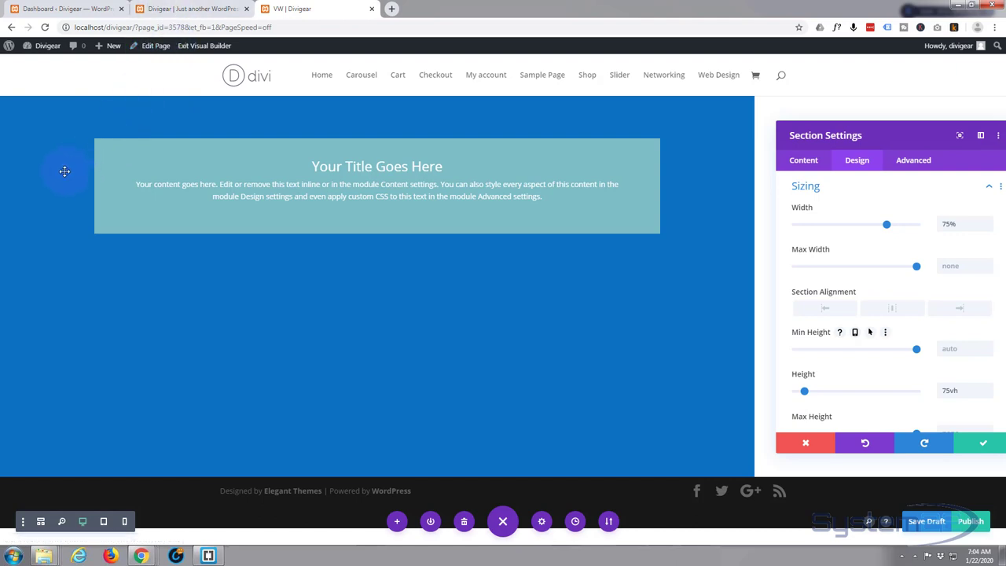
Check the section's height in the tablet and phone views and go back to the desktop view.
click(103, 522)
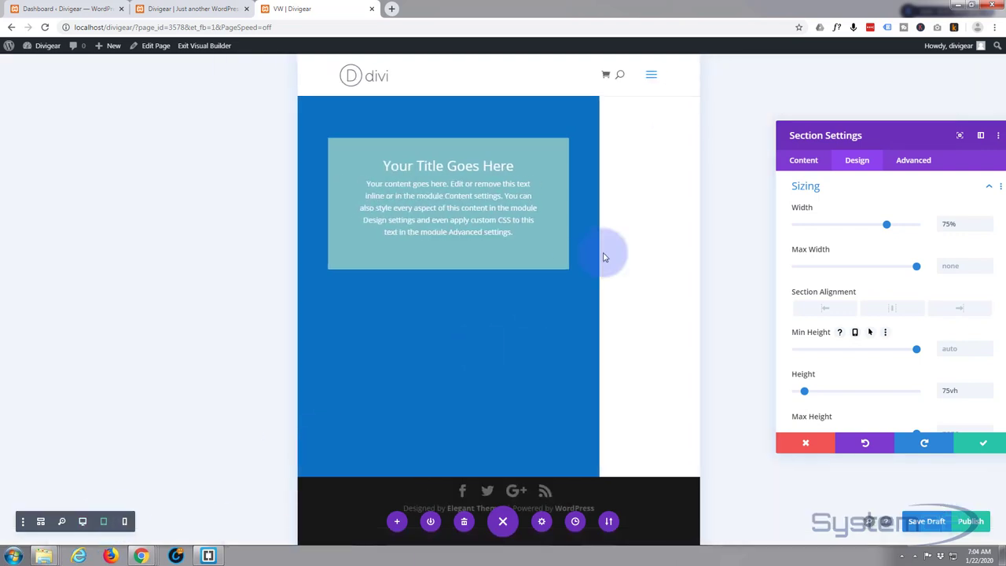
click(124, 522)
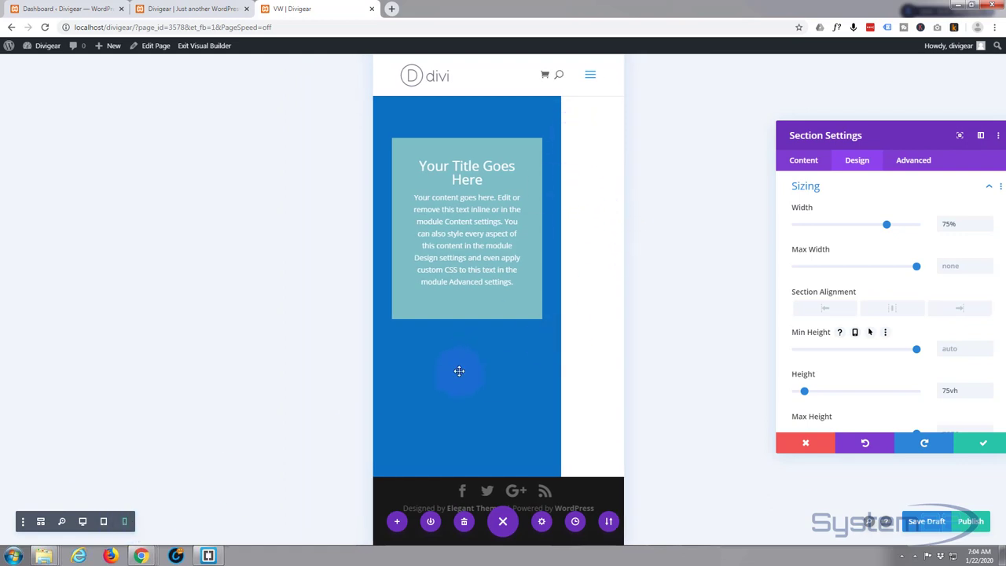
click(83, 521)
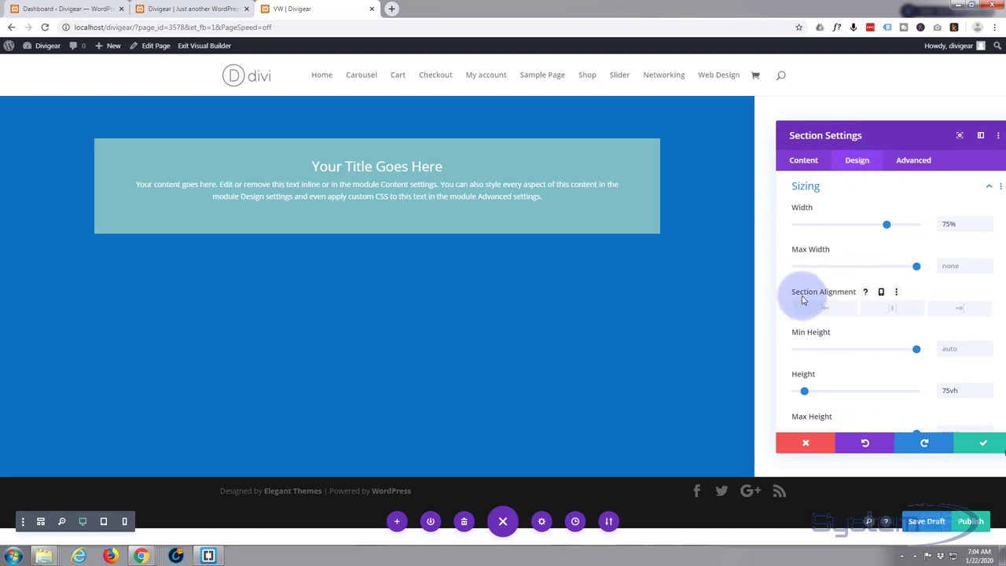
Center-align the section and add the Main Element custom CSS "display: flex; flex-direction: column; justify-content: center;".
click(896, 311)
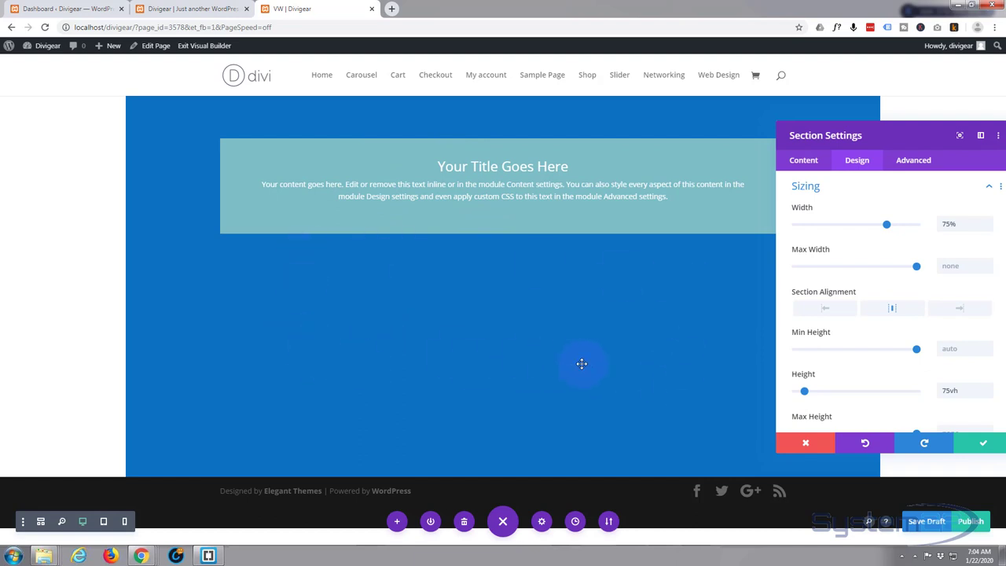
click(913, 161)
drag(906, 134, 768, 113)
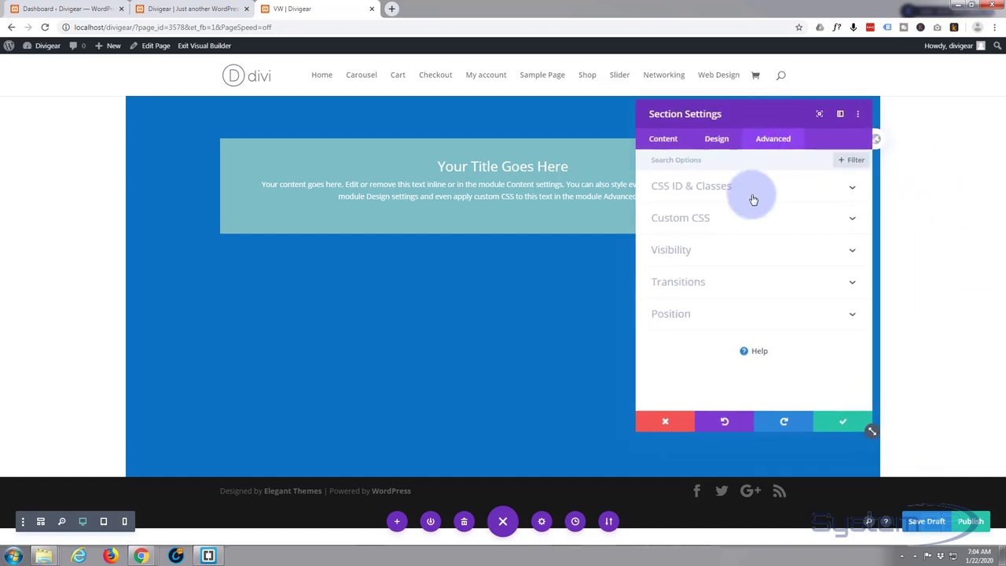
click(743, 222)
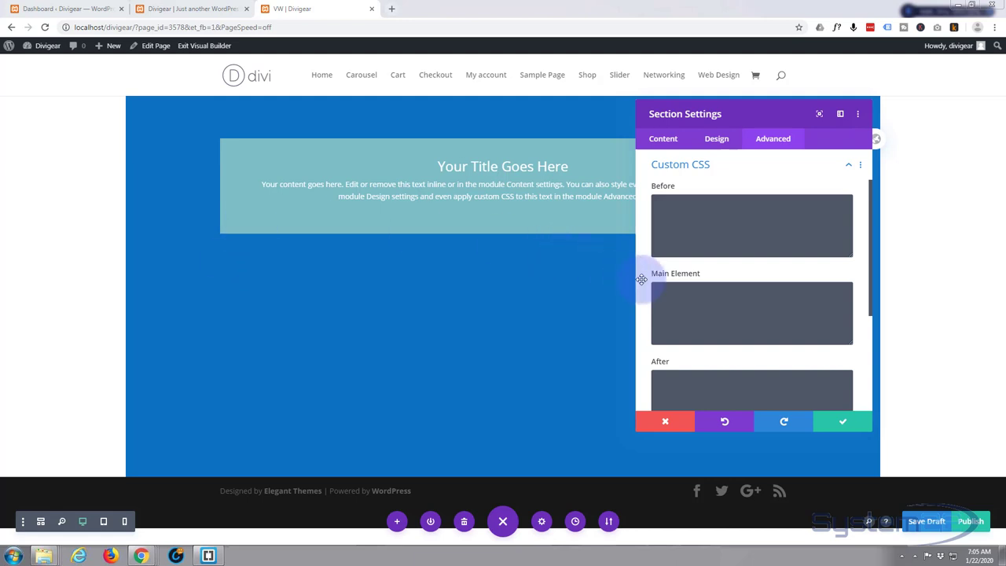
click(675, 294)
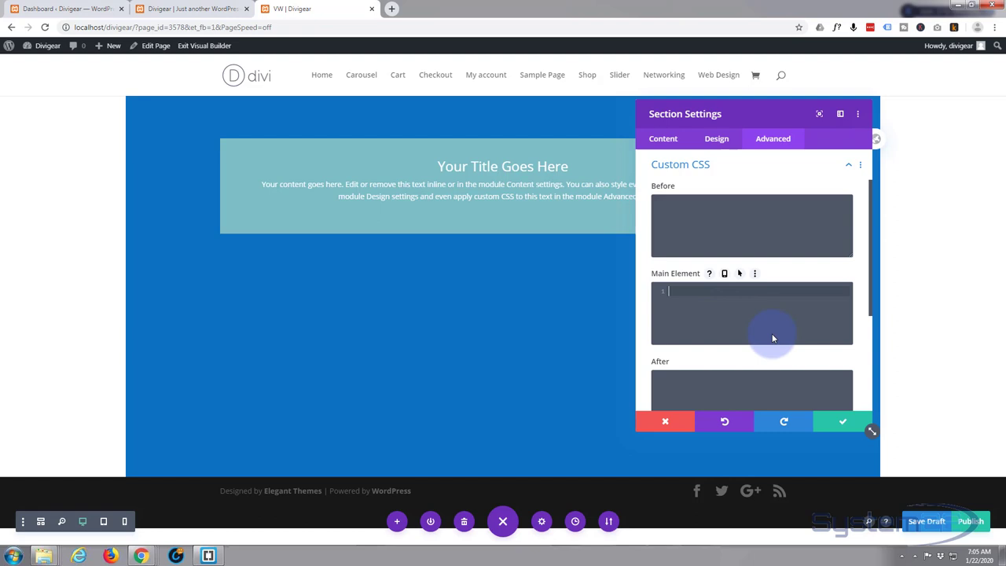
text(display: flex;     flex-direction: column;     justify-content: center;)
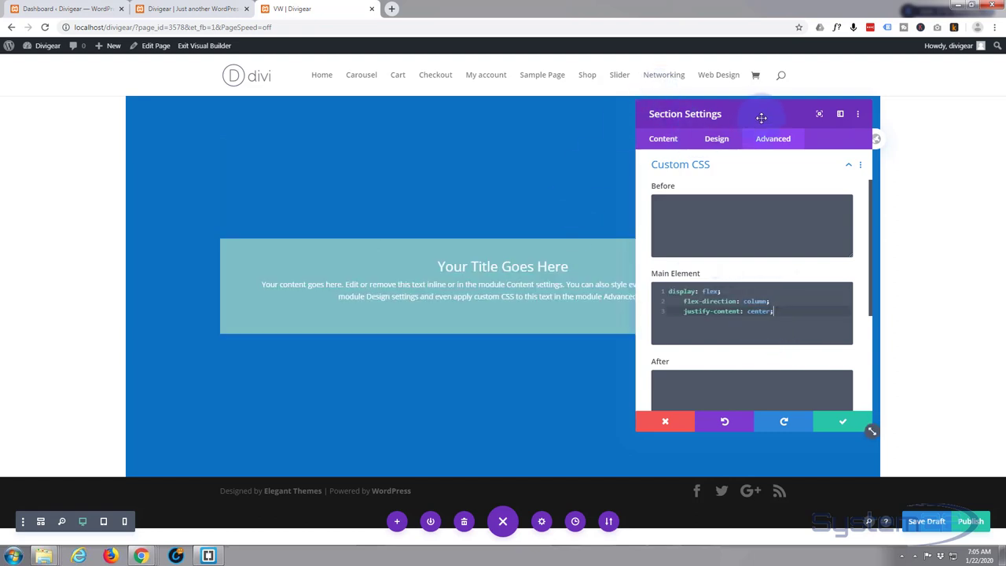
drag(767, 117, 909, 140)
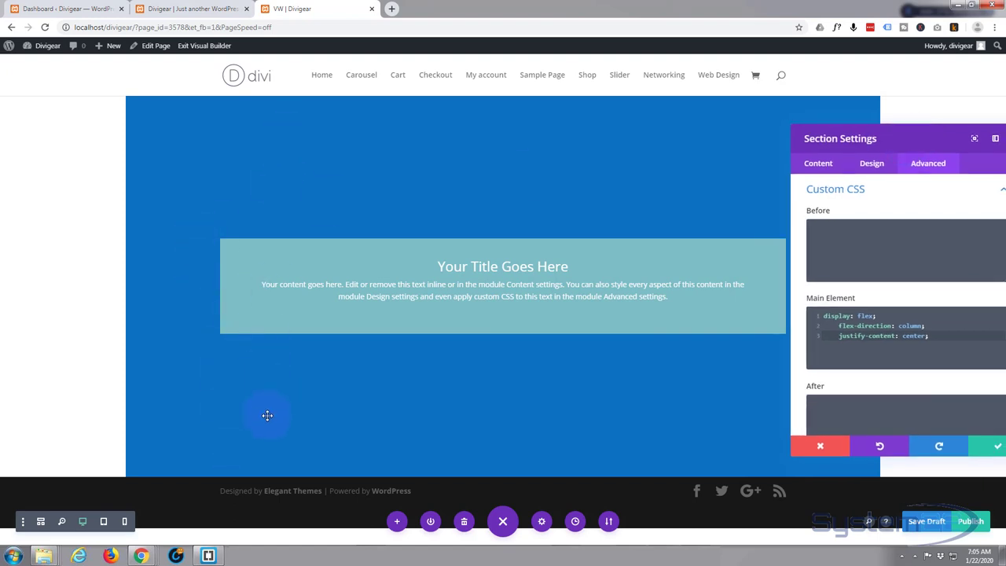
Check the Call To Action module's vertical centering in the tablet and phone views and return to the desktop view.
click(104, 523)
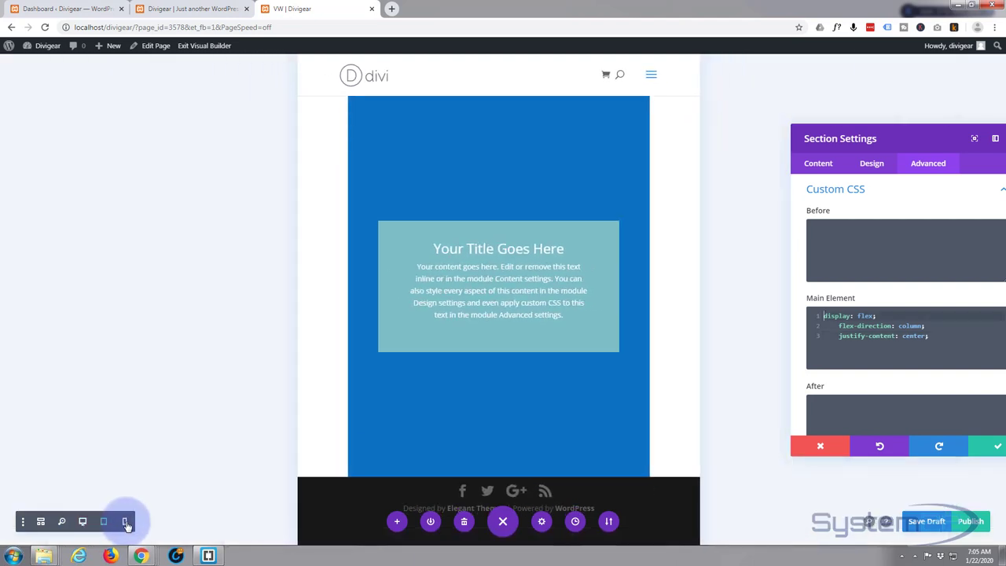
click(125, 521)
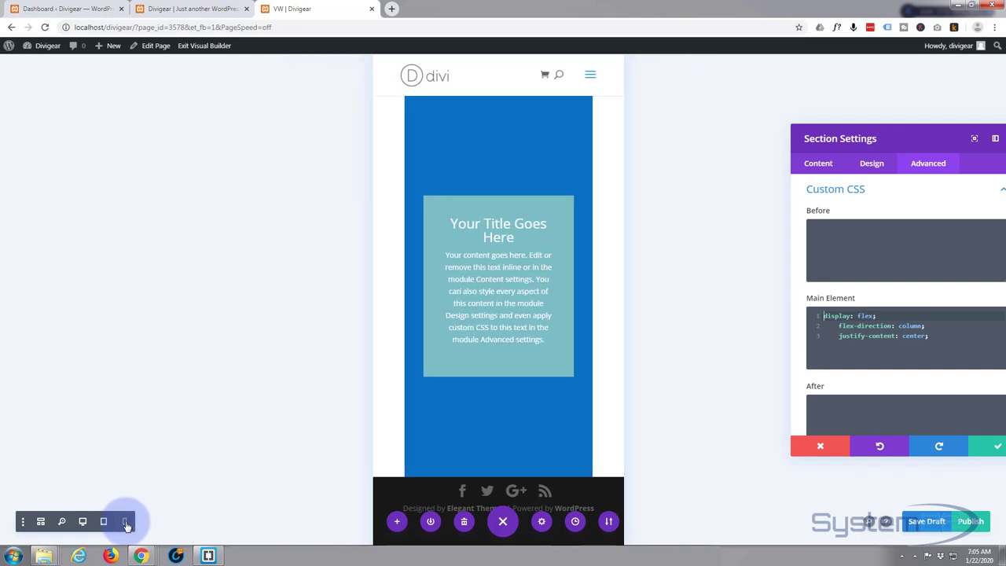
click(83, 522)
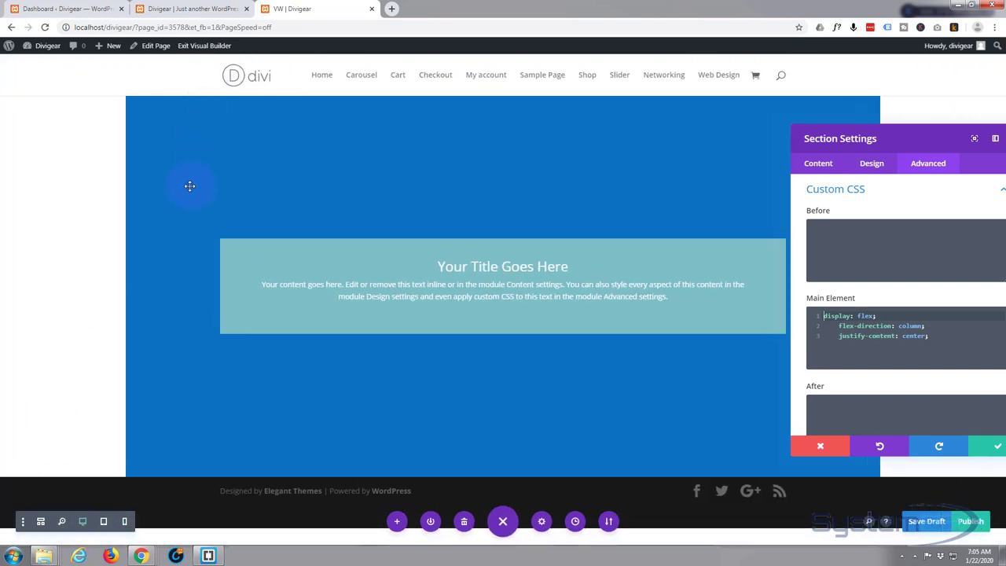
Bring the section settings window fully into view and set the section's width to 75vw in the Sizing options.
drag(951, 135, 778, 132)
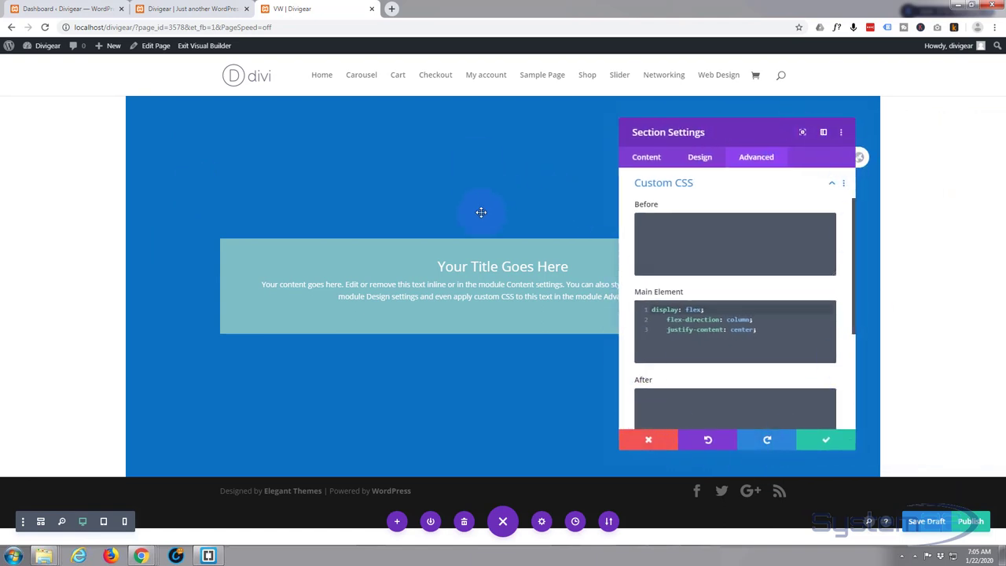
click(747, 399)
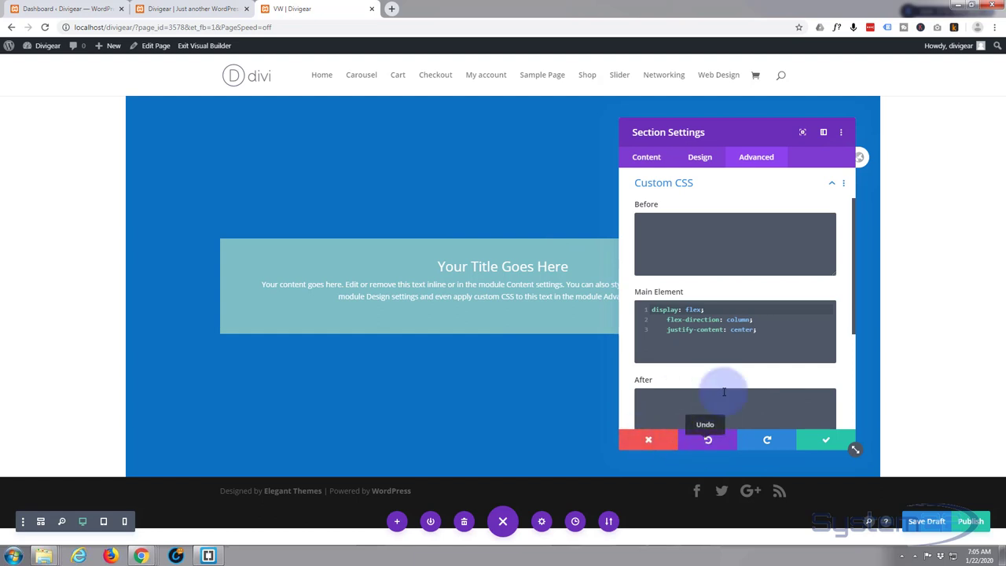
click(700, 157)
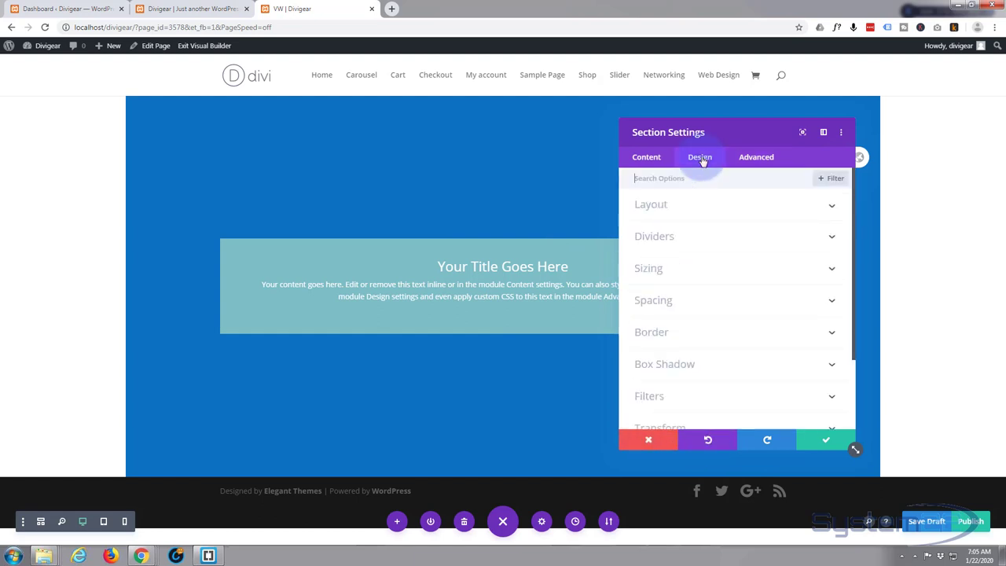
click(725, 277)
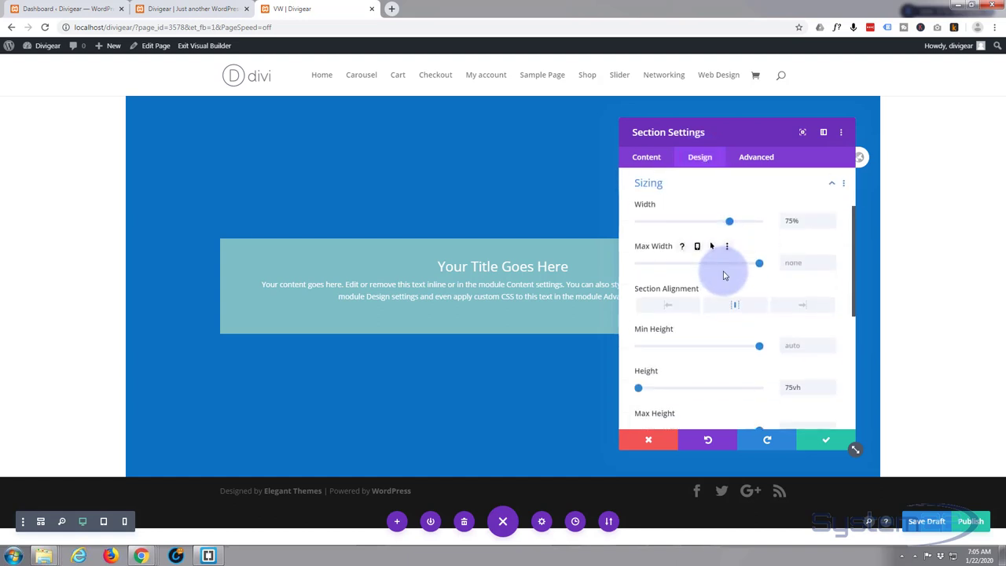
drag(799, 221, 770, 226)
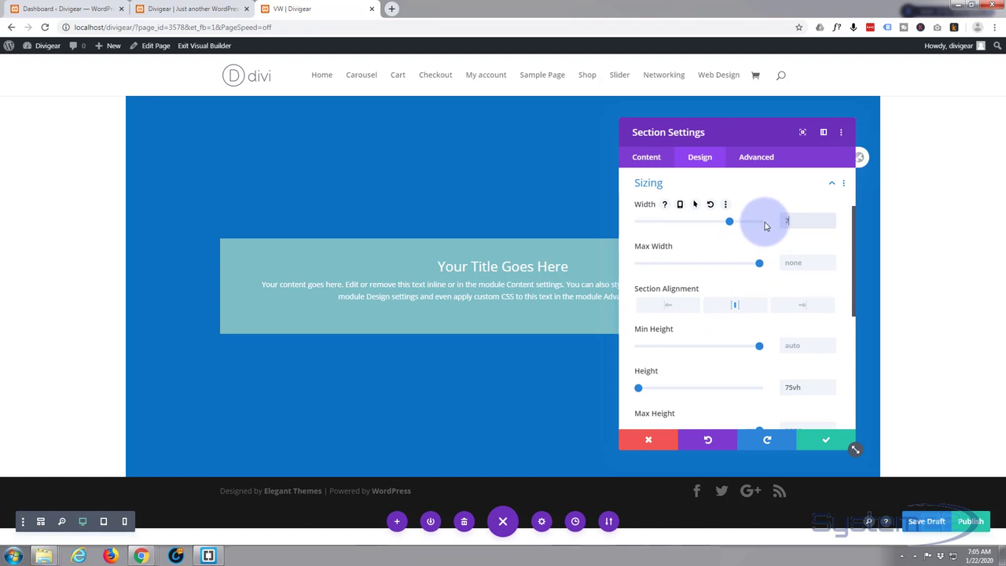
text(75)
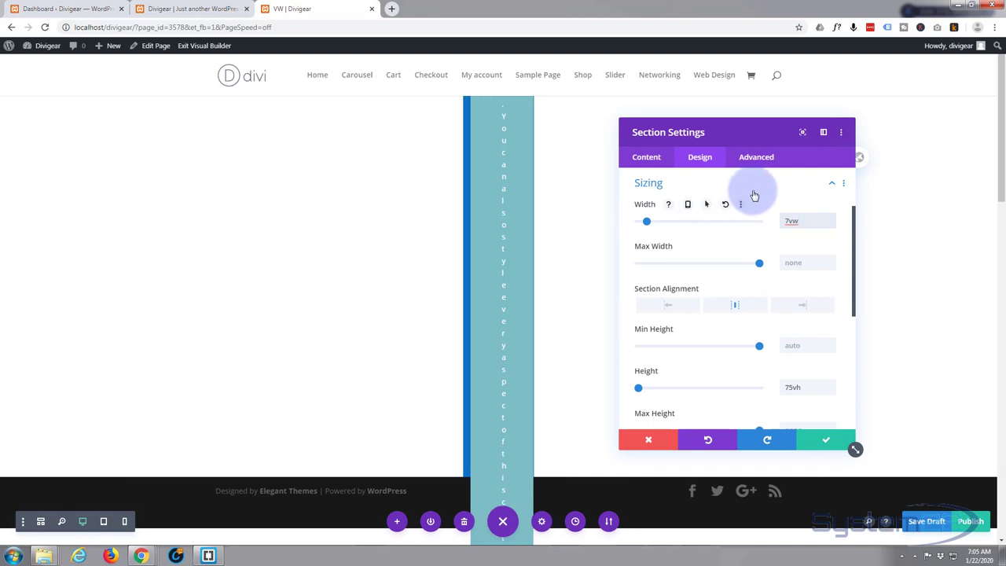
text(5)
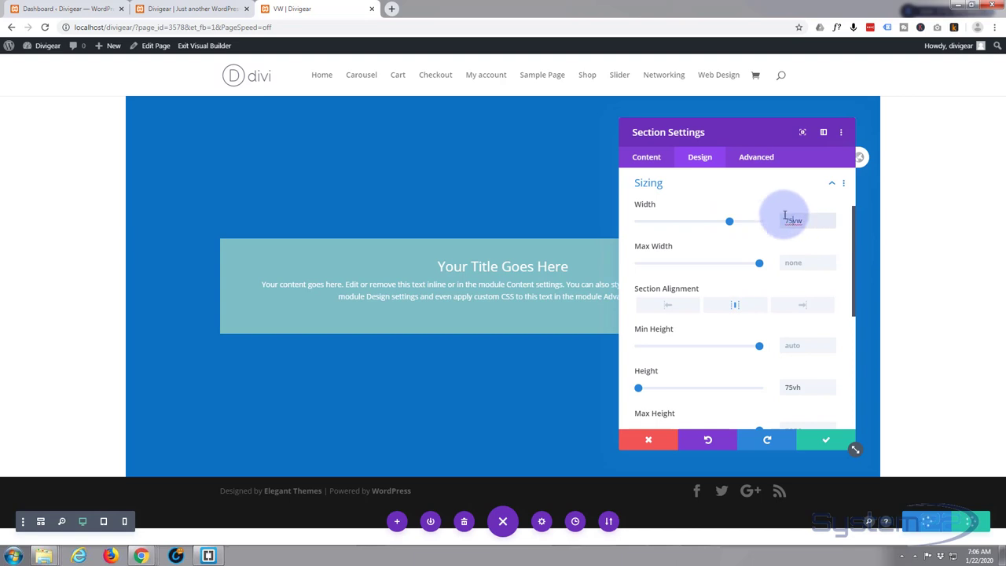
Set the section's width to 100vw and its height to 100vh, and save the section settings.
drag(801, 220, 779, 225)
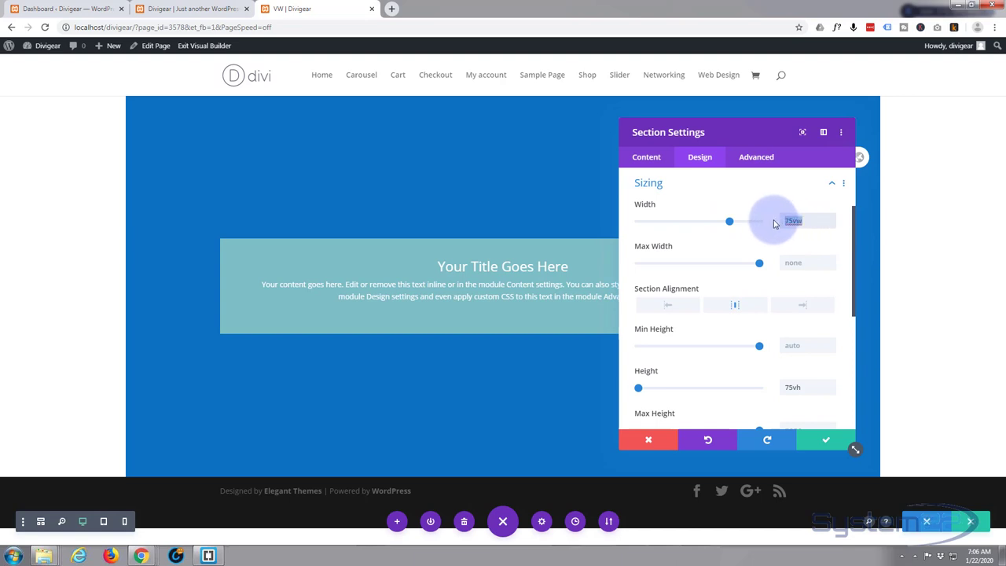
text(100vw)
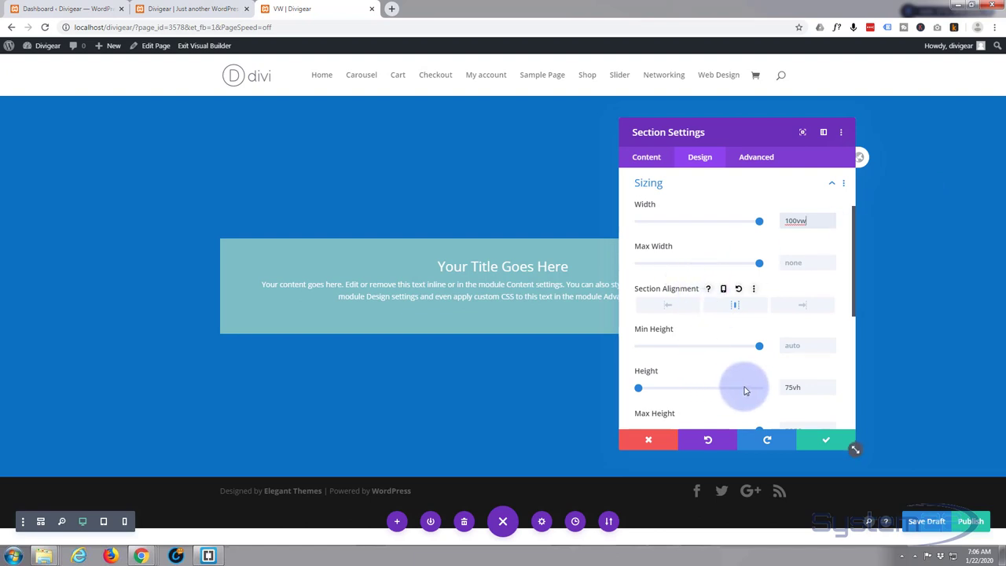
drag(793, 387, 780, 387)
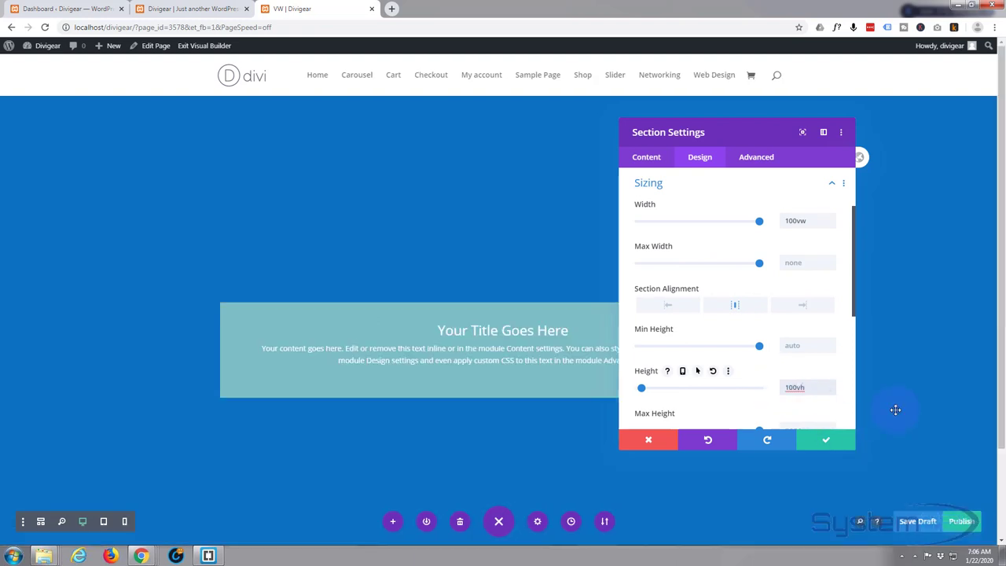
click(832, 445)
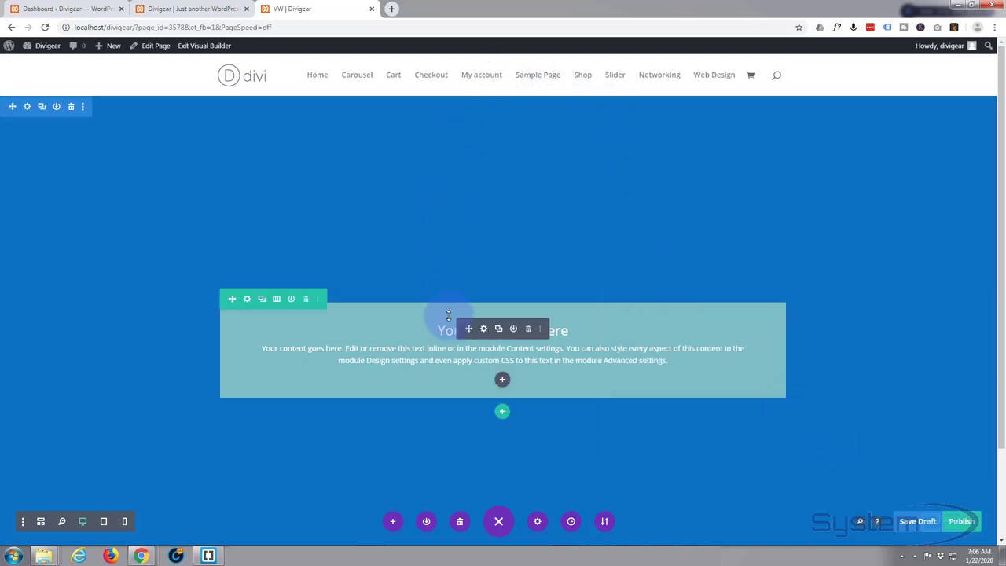
Examine the page from the header to the footer to see how the section's height fits the browser window.
scroll(353, 217, down, 2)
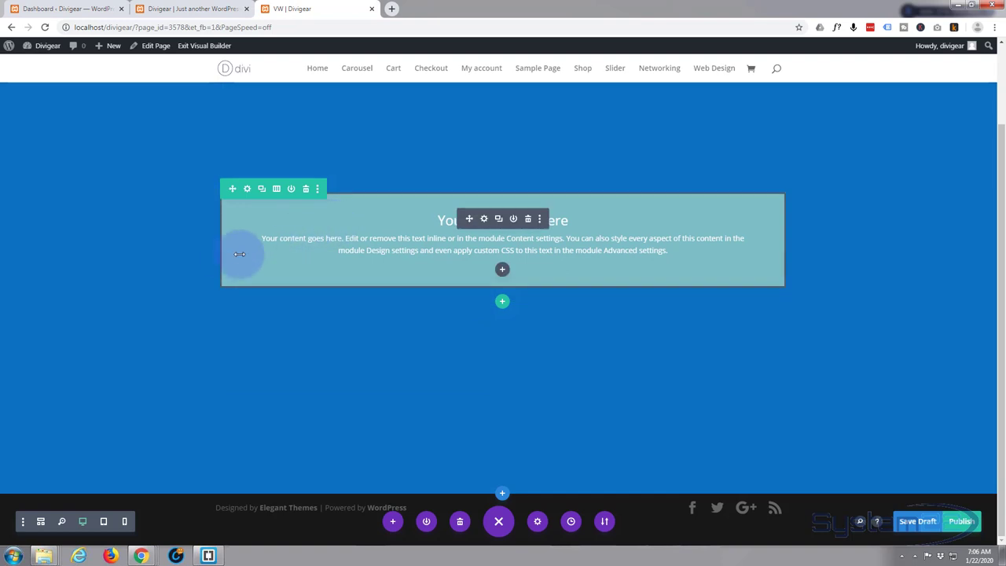
scroll(77, 301, up, 2)
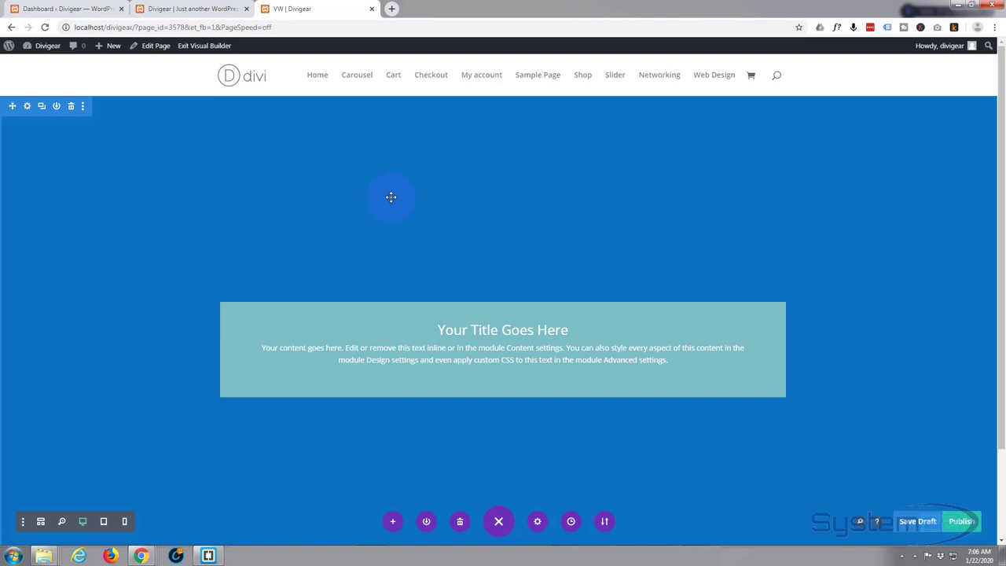
scroll(391, 198, down, 2)
scroll(390, 198, up, 1)
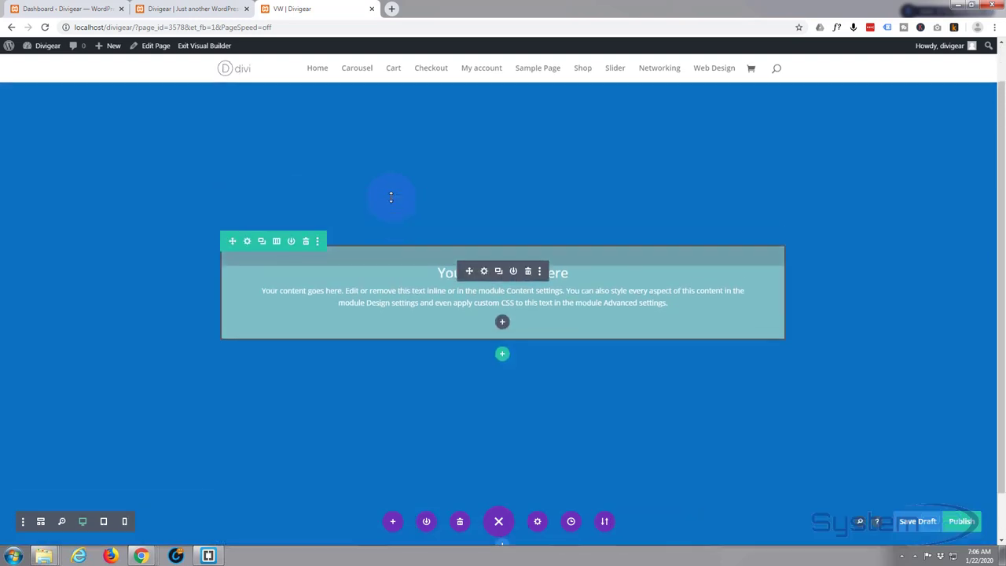
scroll(391, 198, up, 1)
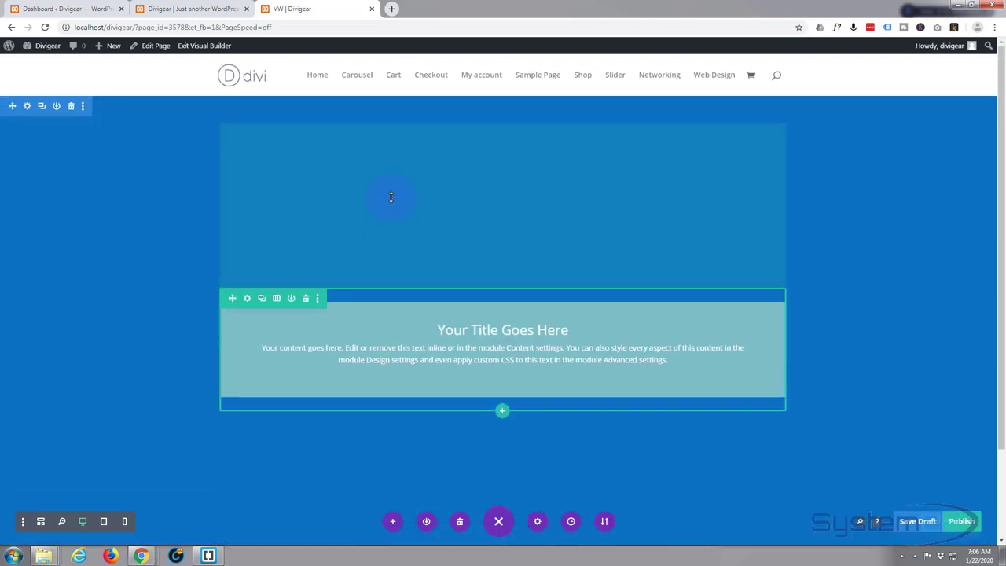
scroll(390, 197, down, 2)
scroll(391, 197, up, 1)
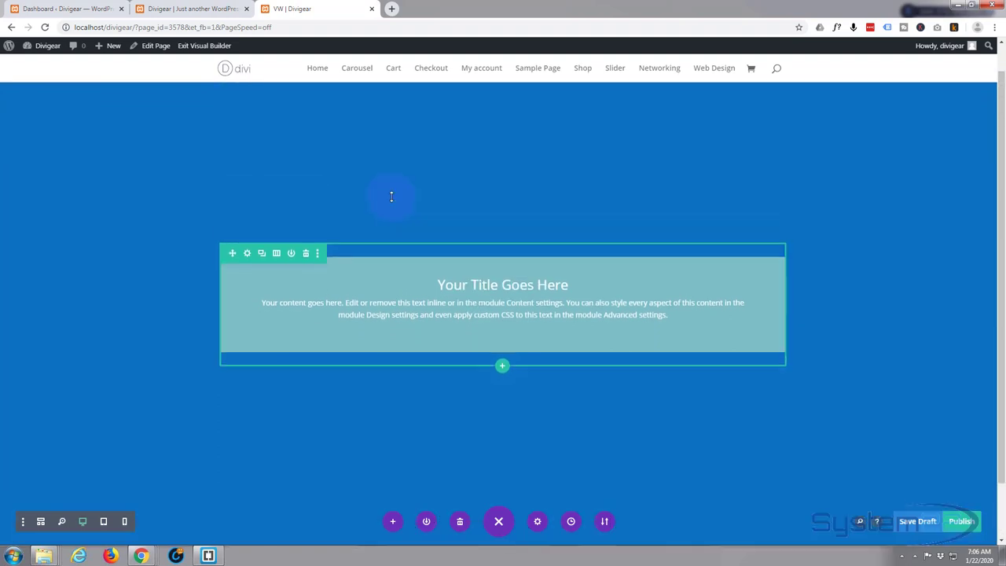
scroll(391, 197, up, 1)
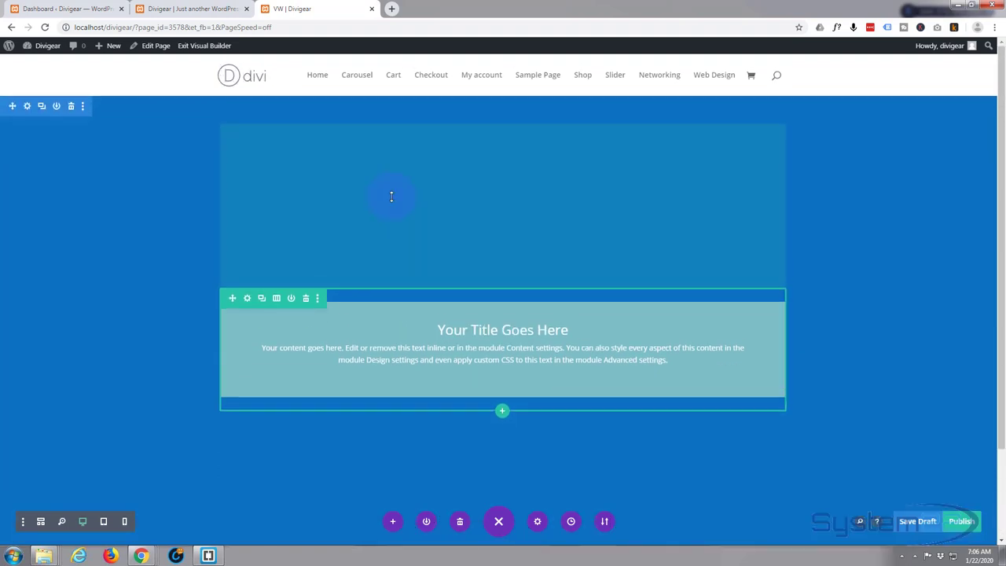
scroll(391, 197, down, 2)
scroll(390, 198, up, 2)
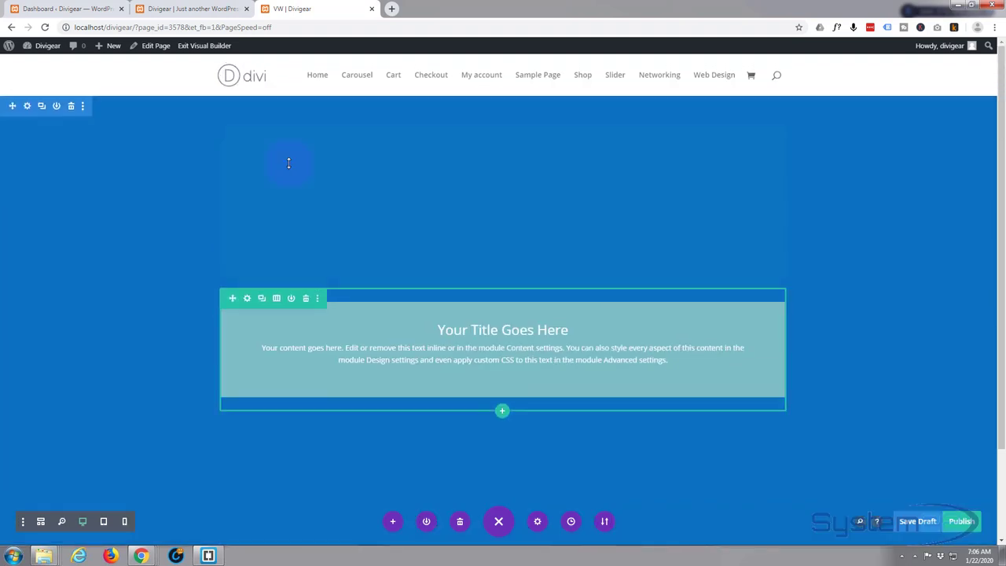
Reopen the blue section's sizing settings and reduce its height to 89vh.
click(27, 106)
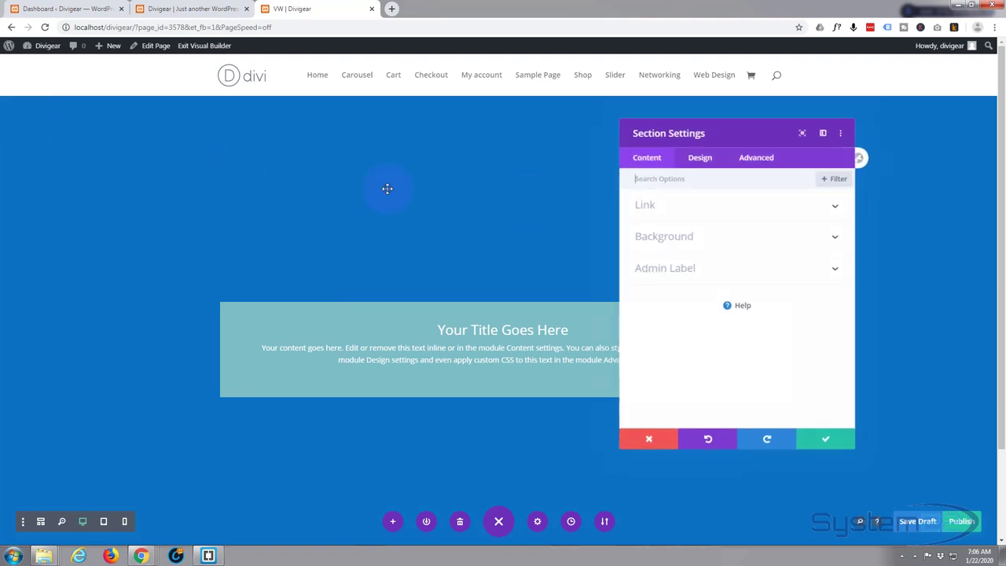
click(700, 158)
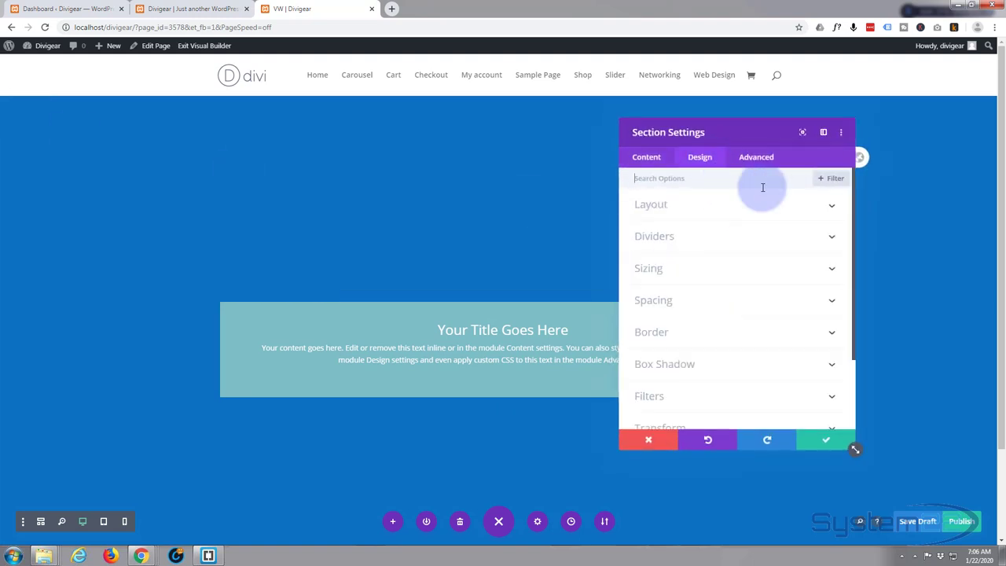
click(745, 275)
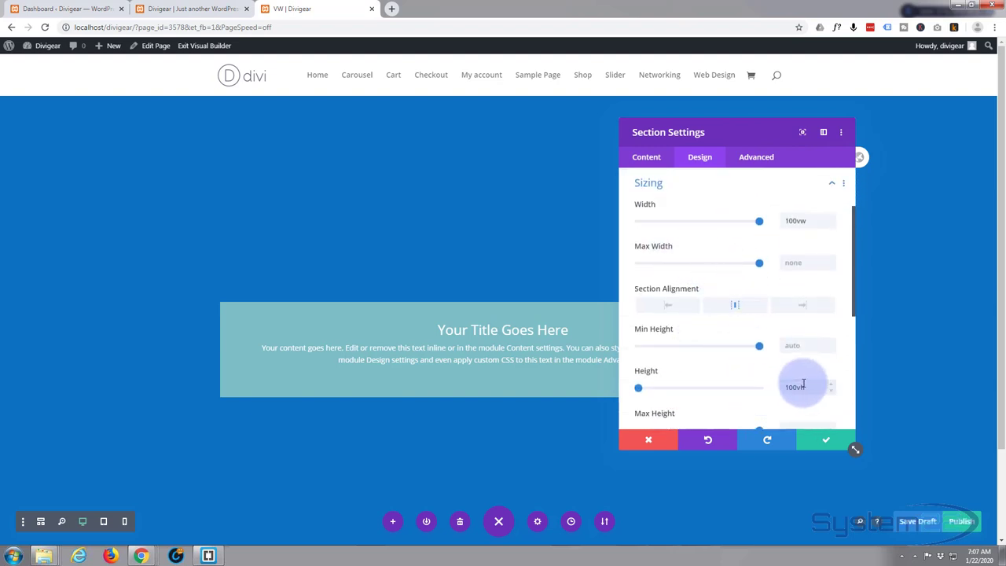
drag(793, 384, 771, 389)
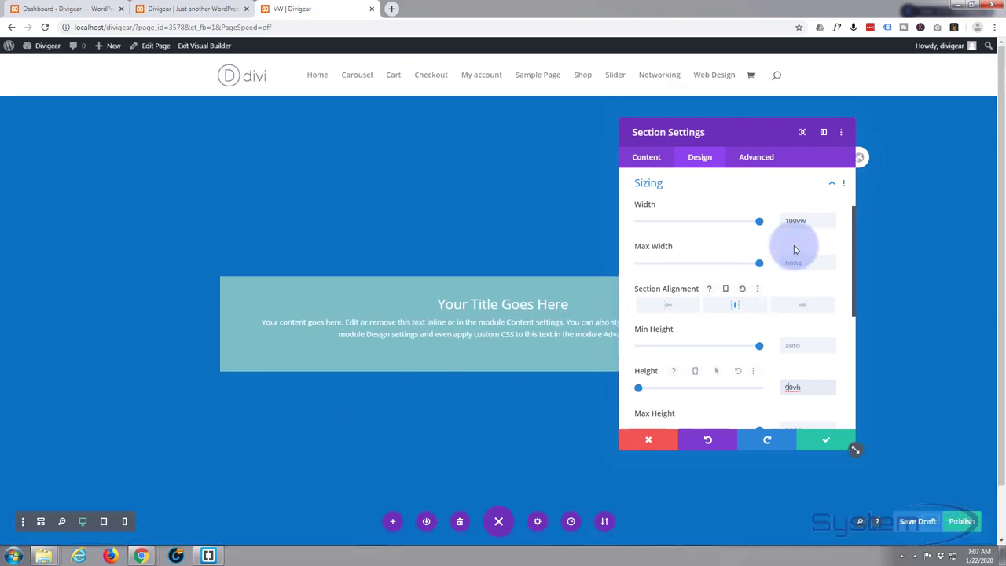
click(832, 391)
click(831, 391)
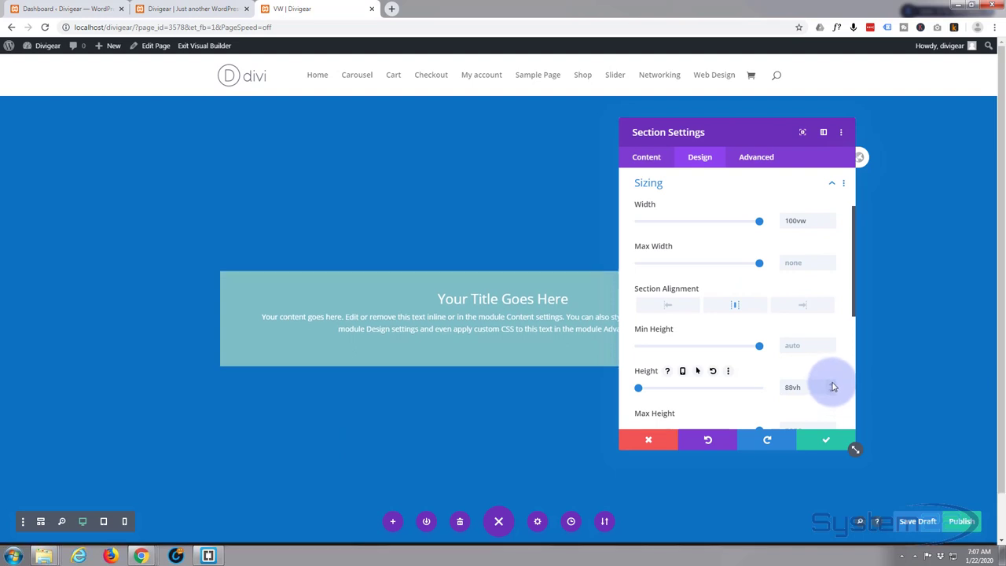
click(833, 385)
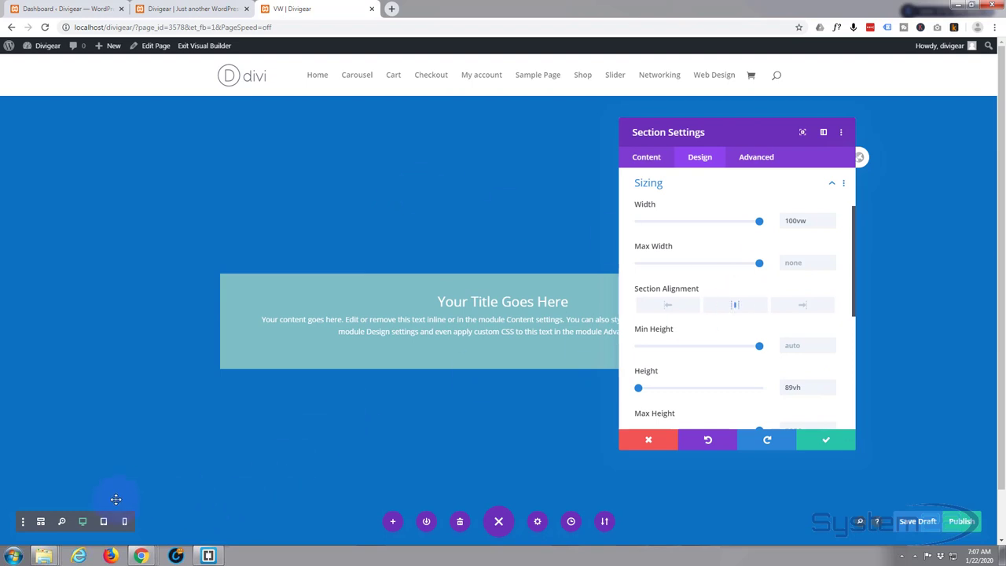
Check the section in the tablet and phone views, return to the desktop view and move the settings window off the module.
click(103, 522)
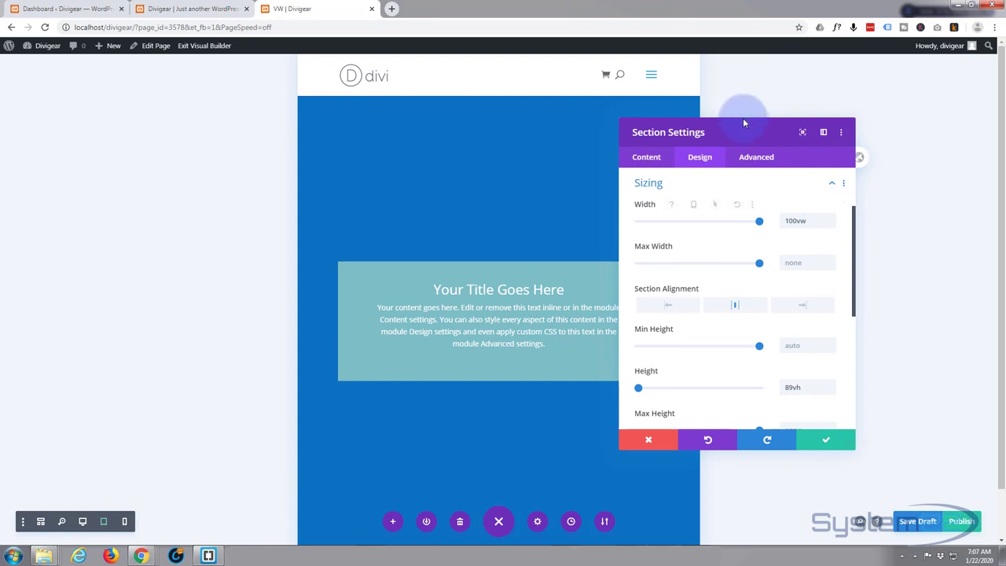
drag(736, 131, 831, 136)
click(124, 521)
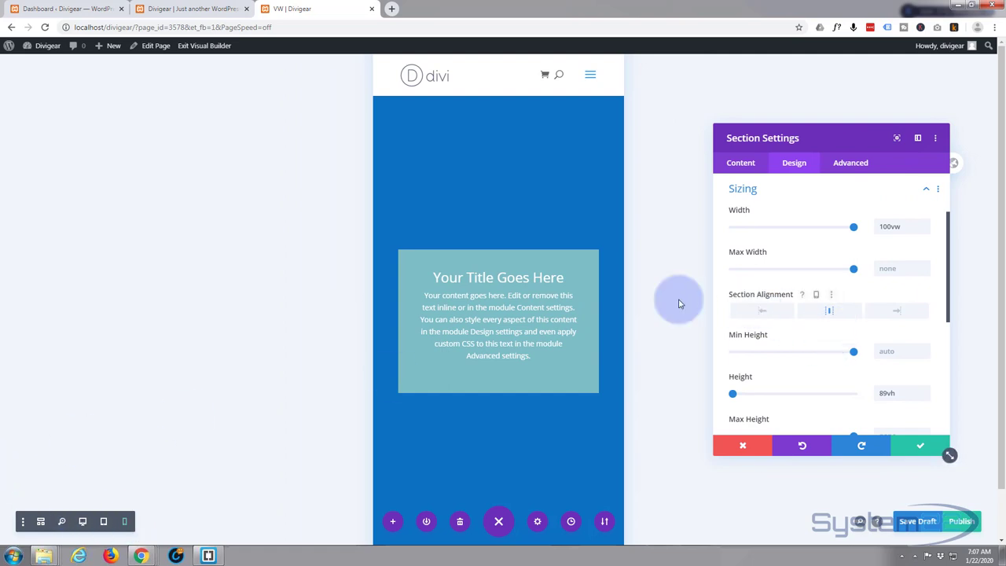
click(83, 521)
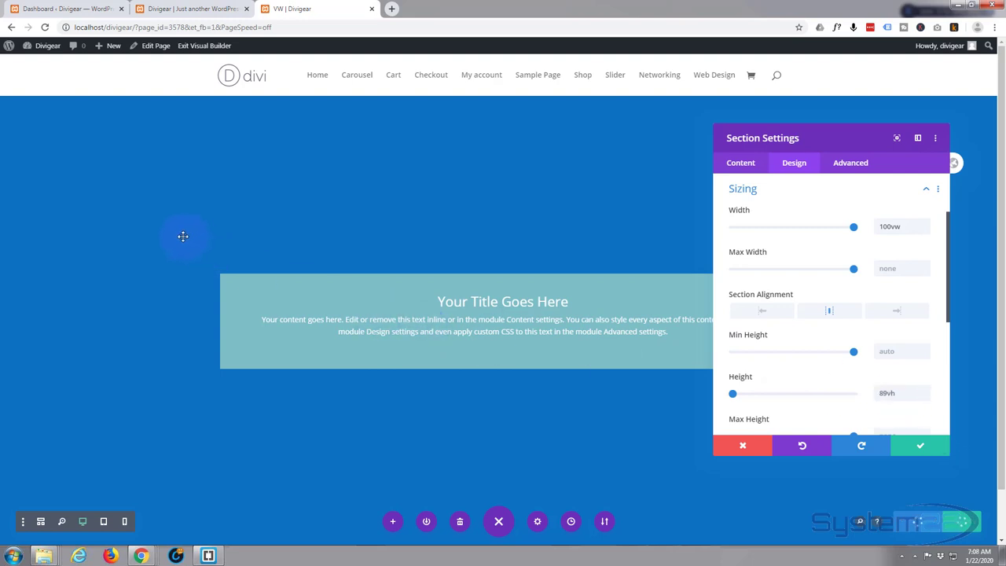
drag(847, 139, 885, 101)
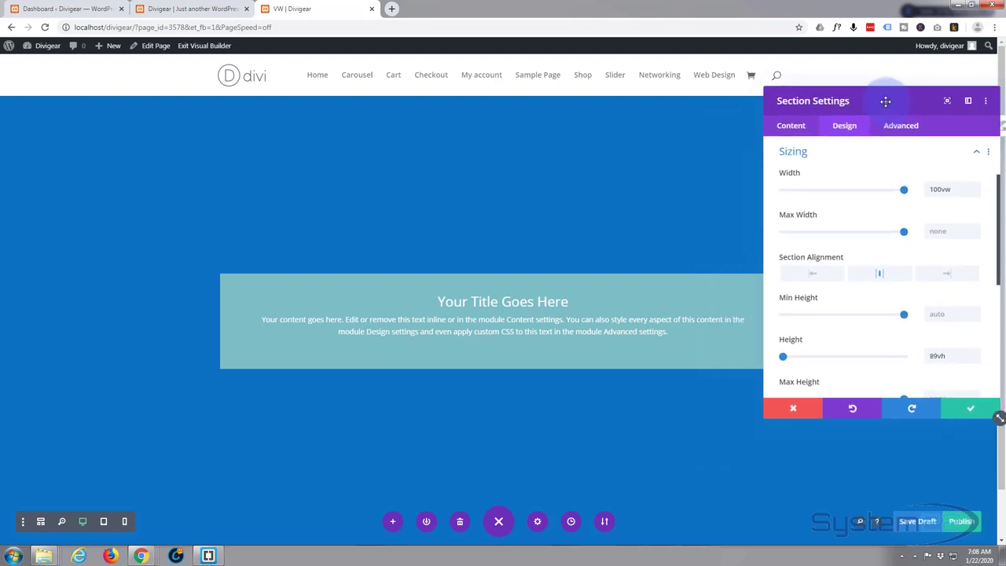